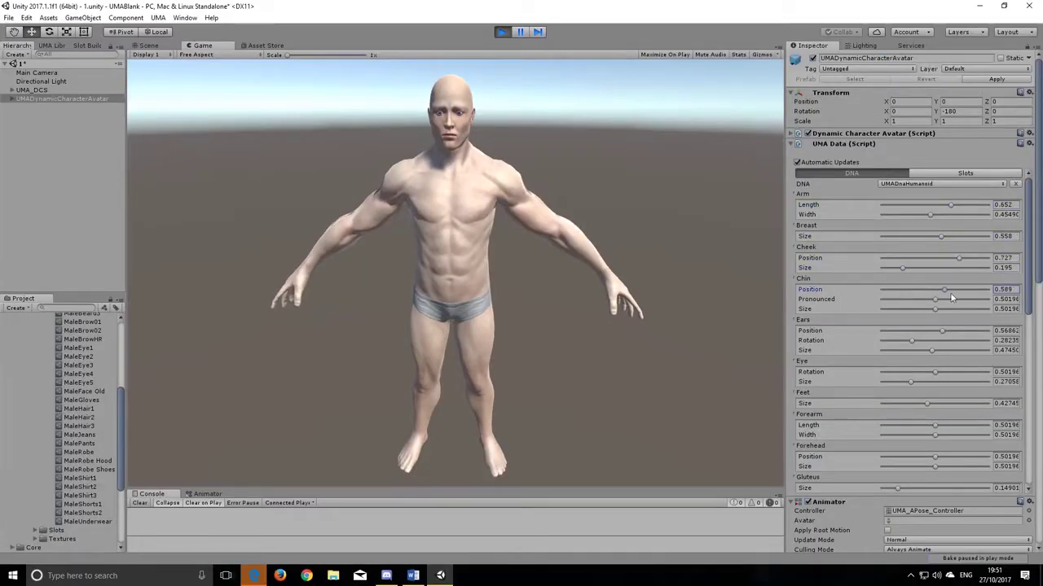
Step: Adjust the avatar's ears, eyes, feet and forehead with the UMA DNA sliders
{"action": "left_click_drag", "start_coordinate": [941, 335], "coordinate": [960, 461]}
{"action": "scroll", "coordinate": [945, 367], "scroll_direction": "down", "scroll_amount": 10}
{"action": "left_click_drag", "start_coordinate": [954, 215], "coordinate": [978, 364]}
{"action": "scroll", "coordinate": [928, 407], "scroll_direction": "down", "scroll_amount": 3}
{"action": "left_click_drag", "start_coordinate": [934, 447], "coordinate": [963, 457]}
Step: Widen the waist, bulk up the upper body, and lower the LeftLeg under the dress
{"action": "left_click_drag", "start_coordinate": [935, 479], "coordinate": [967, 489]}
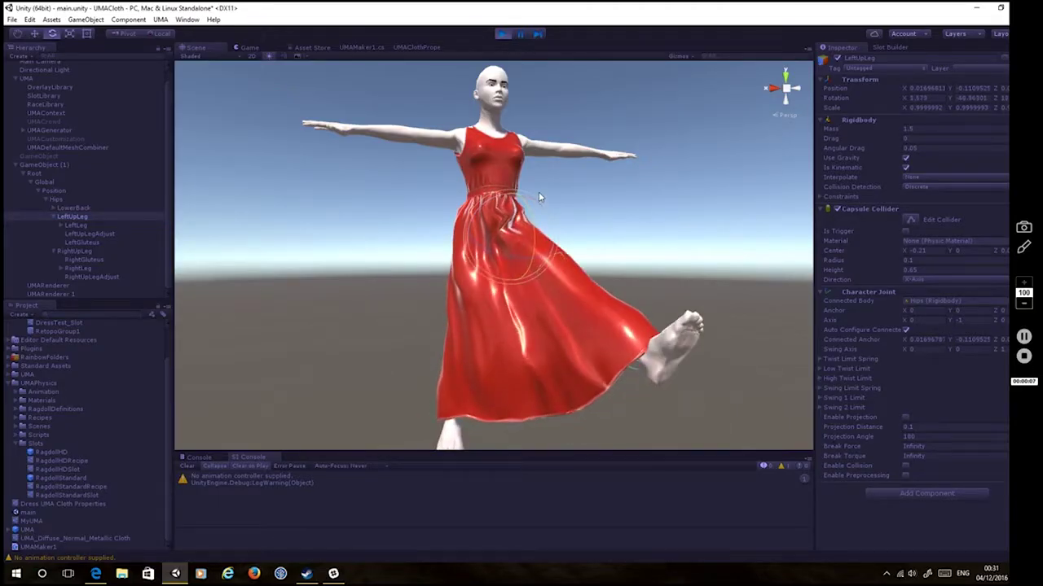
{"action": "left_click", "coordinate": [77, 224]}
{"action": "left_click_drag", "start_coordinate": [588, 262], "coordinate": [570, 289]}
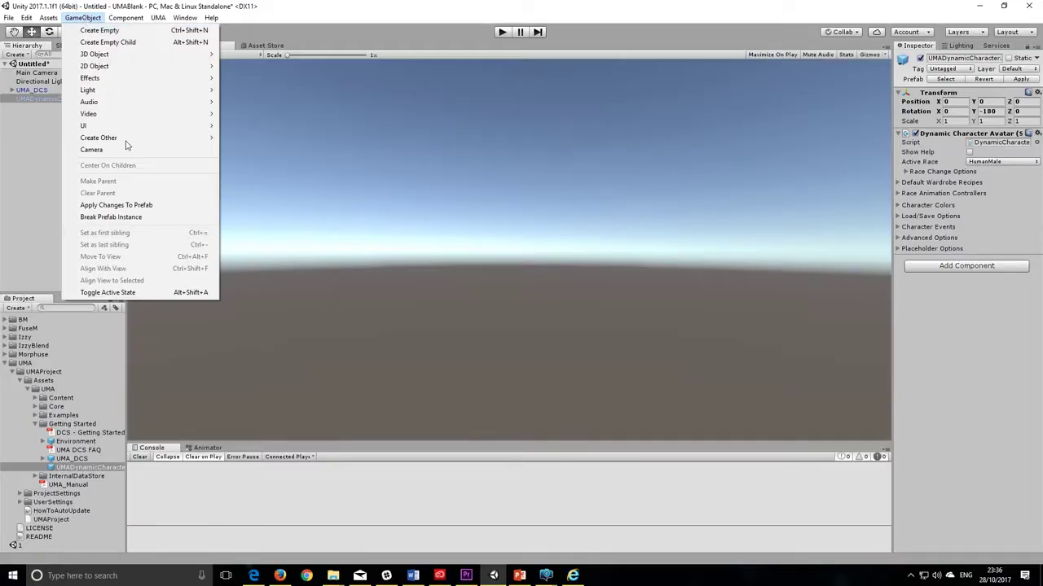
Step: Add a ground Plane under the avatar and switch the Scene view to the front
{"action": "mouse_move", "coordinate": [124, 56]}
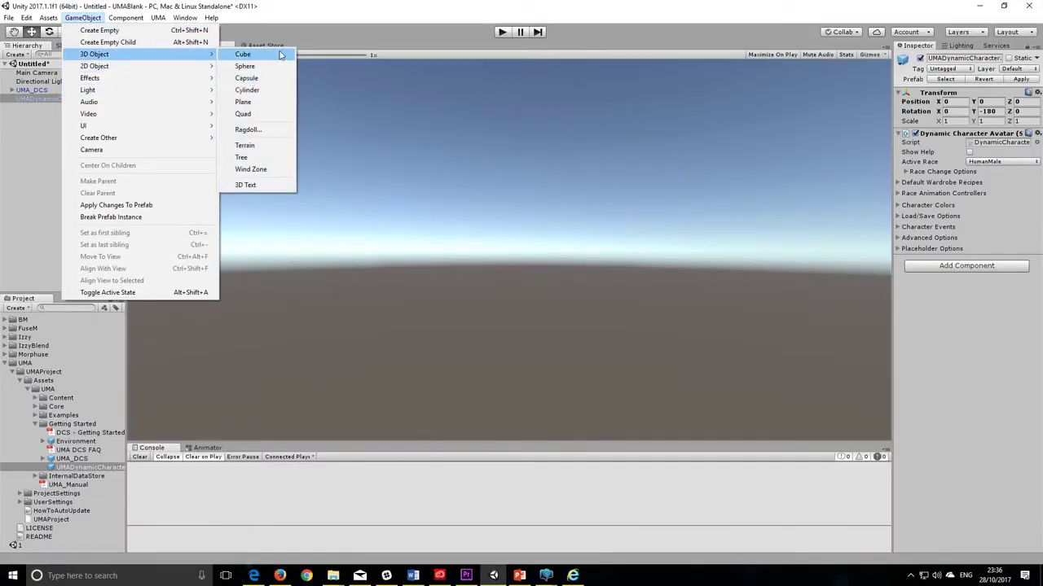
{"action": "left_click", "coordinate": [255, 102]}
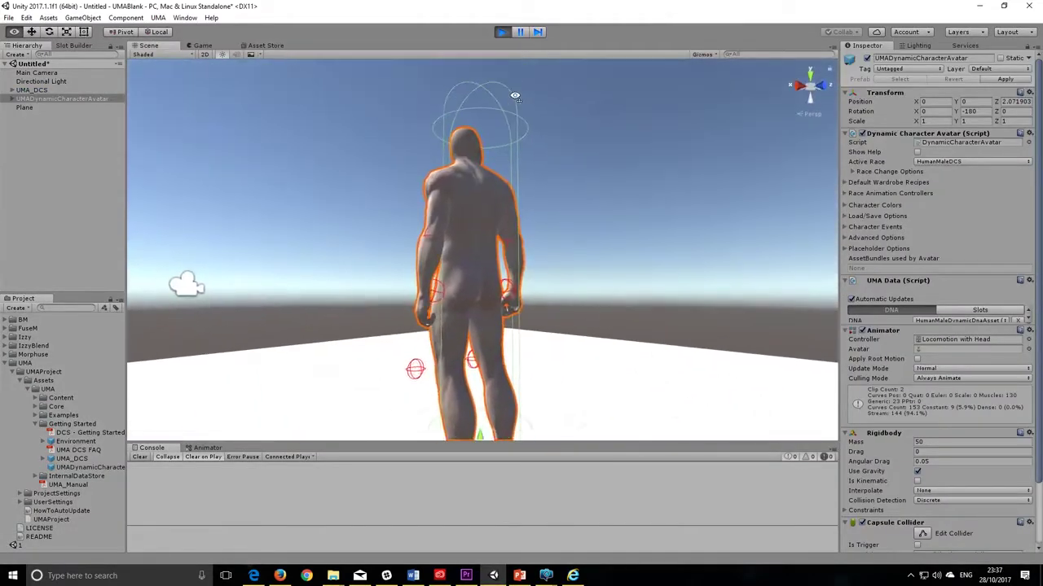
{"action": "left_click", "coordinate": [824, 82]}
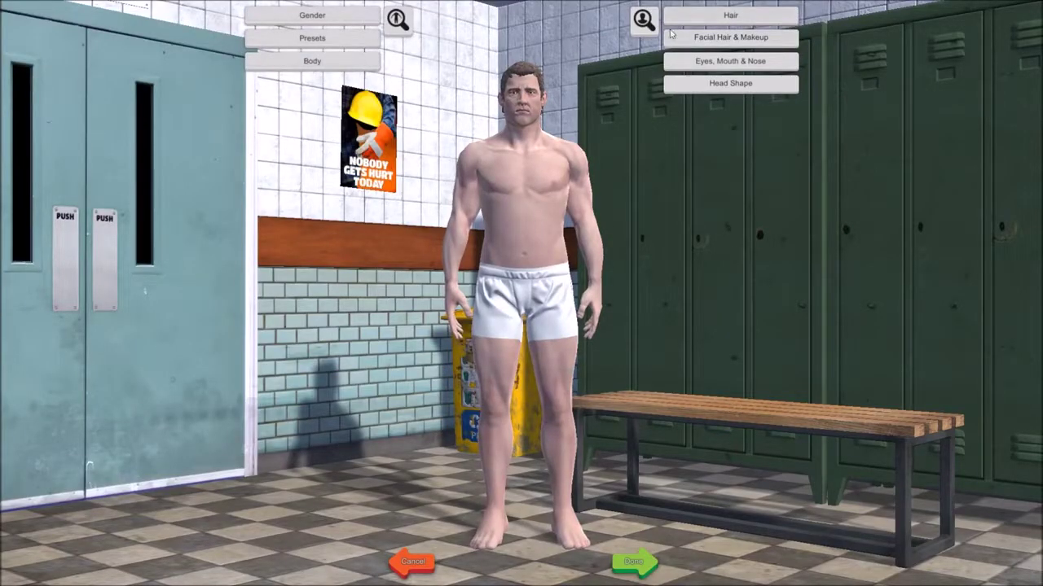
Step: Try several head presets on the man's face, then pick a broader, muscular body shape
{"action": "left_click", "coordinate": [647, 21]}
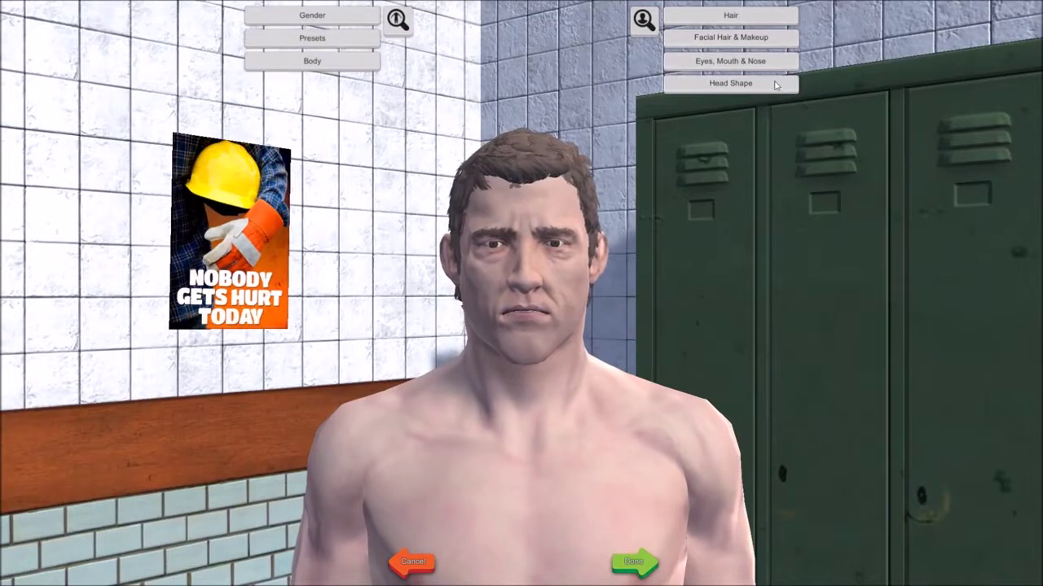
{"action": "left_click", "coordinate": [765, 85]}
{"action": "left_click", "coordinate": [366, 43]}
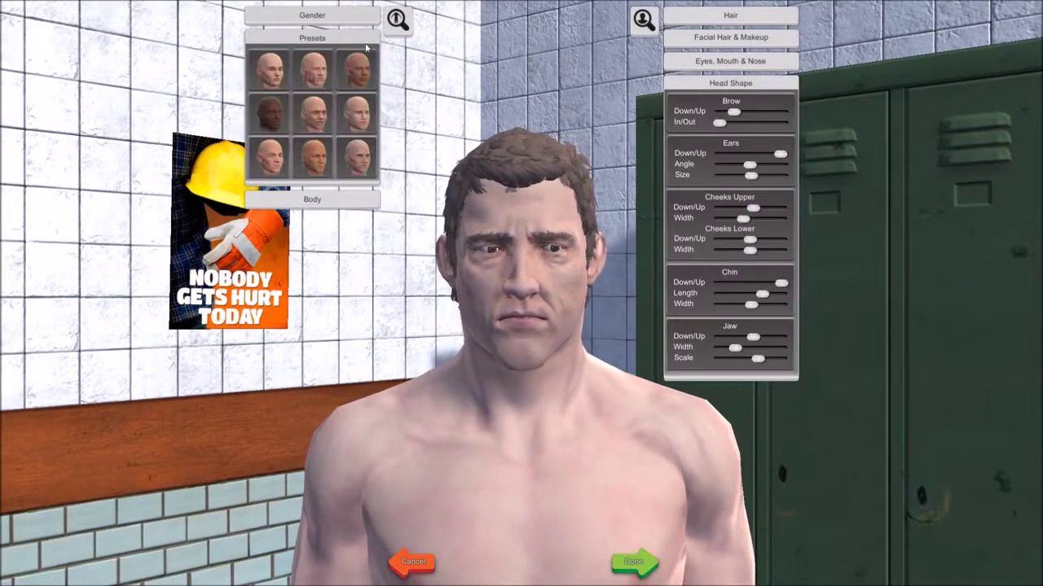
{"action": "left_click", "coordinate": [366, 52]}
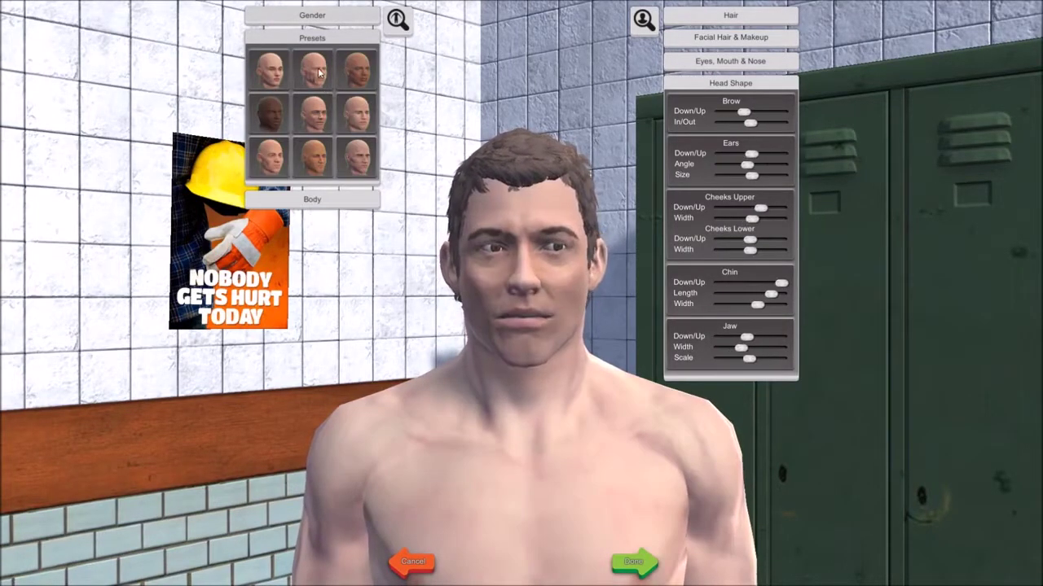
{"action": "left_click", "coordinate": [366, 108]}
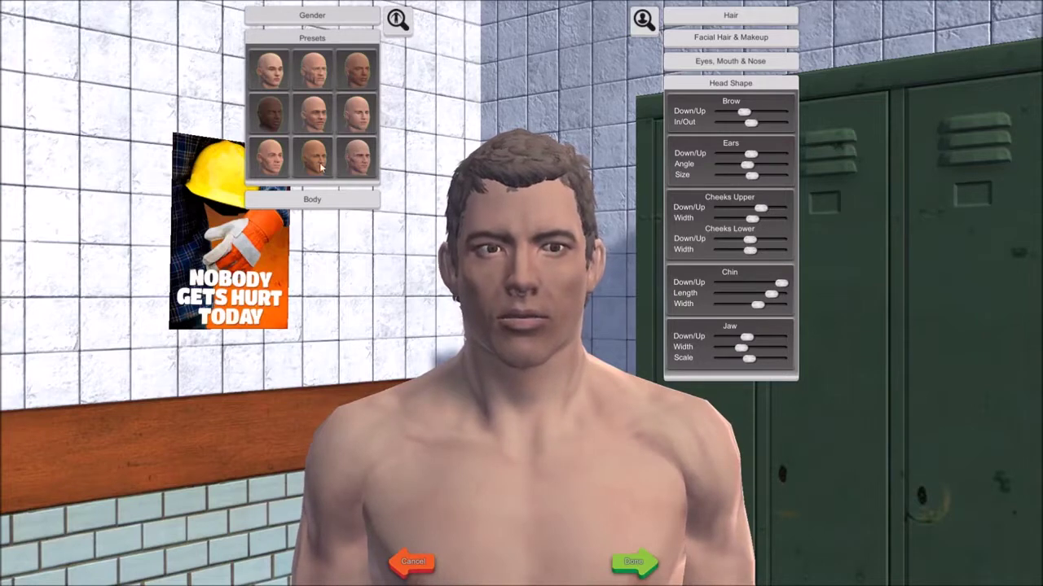
{"action": "left_click", "coordinate": [312, 160]}
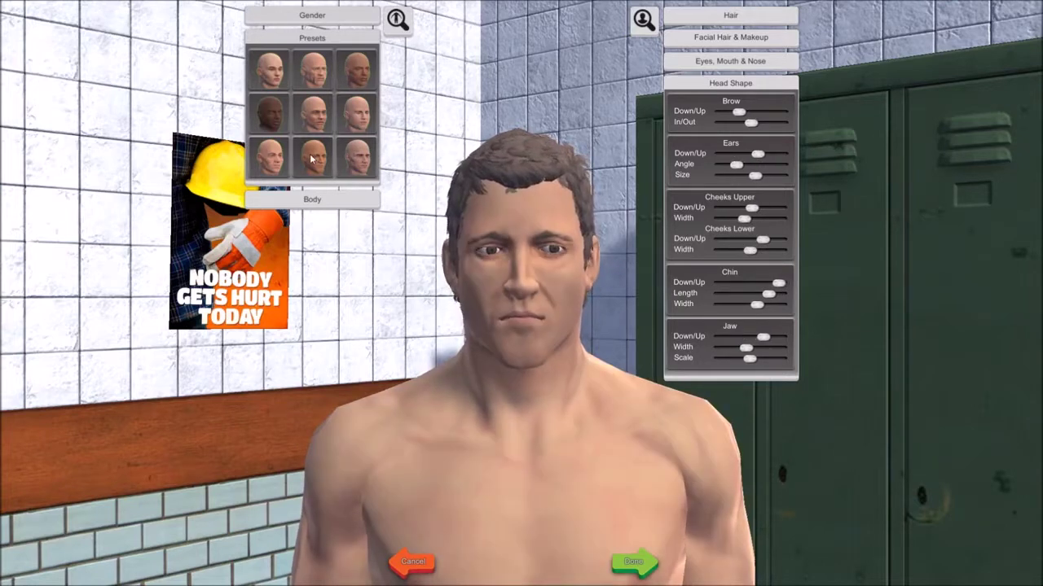
{"action": "left_click", "coordinate": [298, 200]}
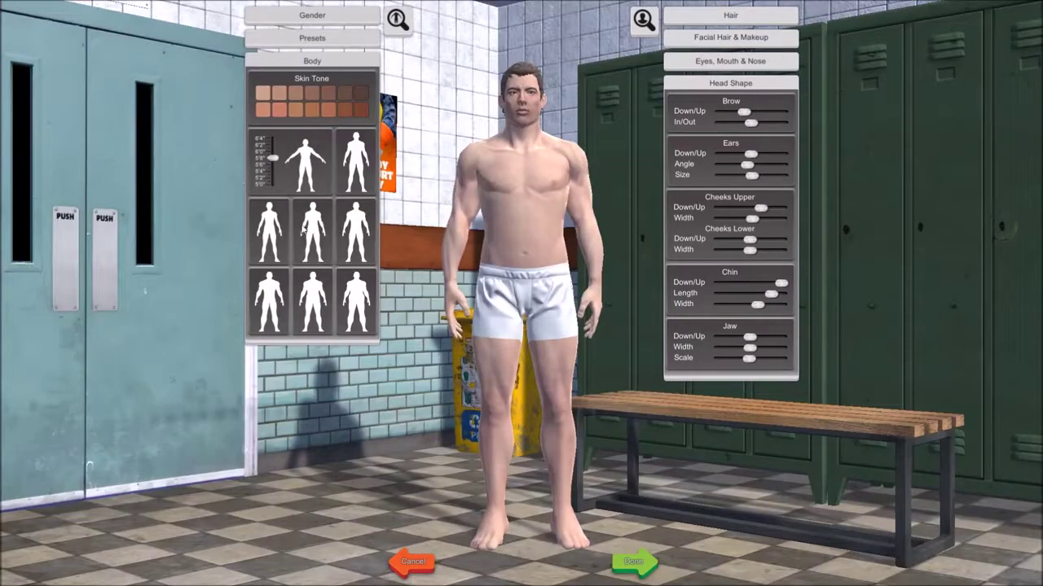
{"action": "left_click", "coordinate": [312, 302]}
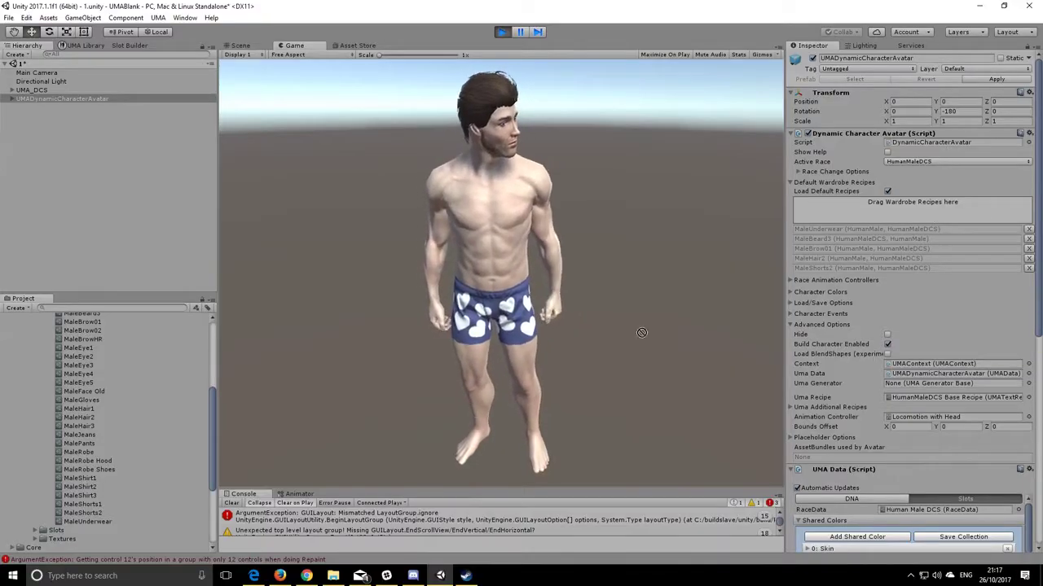
Step: Dress the avatar in the MaleShirt1 tank top, MalePants trousers and MaleGloves recipes
{"action": "left_click_drag", "start_coordinate": [750, 274], "coordinate": [829, 211]}
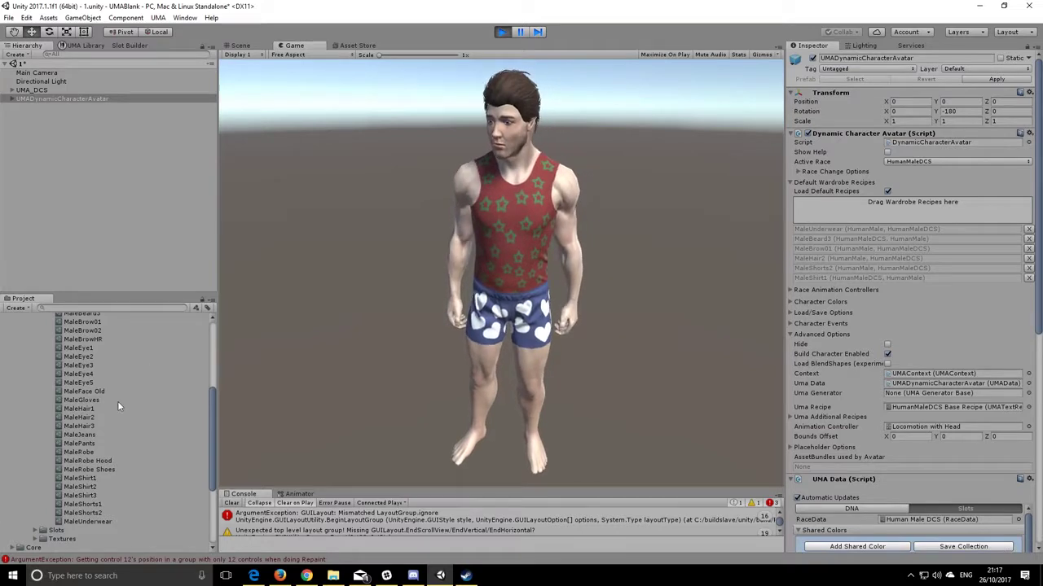
{"action": "left_click_drag", "start_coordinate": [79, 443], "coordinate": [912, 210]}
{"action": "left_click_drag", "start_coordinate": [83, 400], "coordinate": [991, 214]}
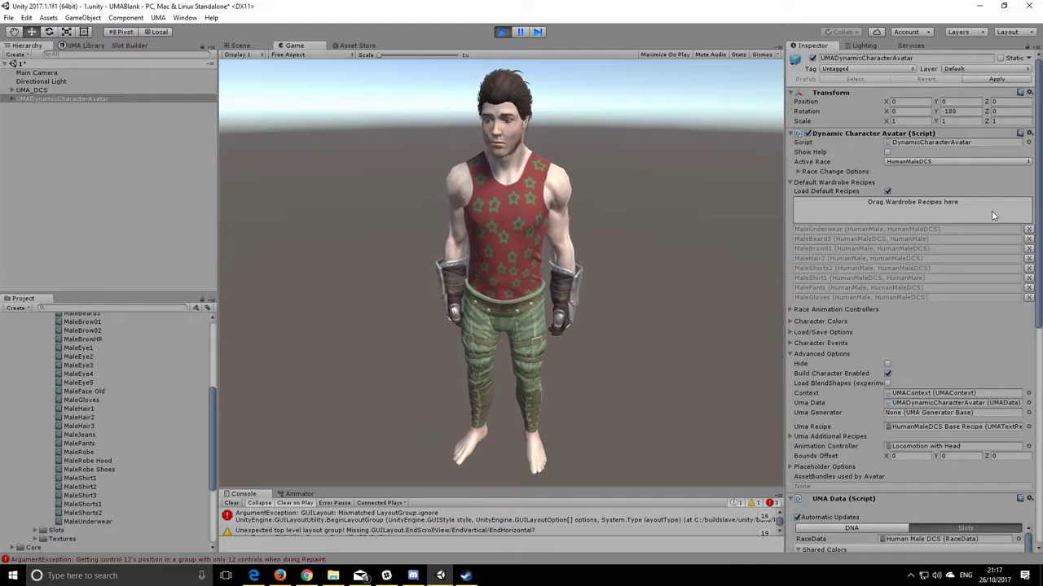
Step: Remove the added recipes and MaleShorts2, leaving the avatar in grey underwear
{"action": "left_click", "coordinate": [1028, 297]}
{"action": "left_click", "coordinate": [1027, 287]}
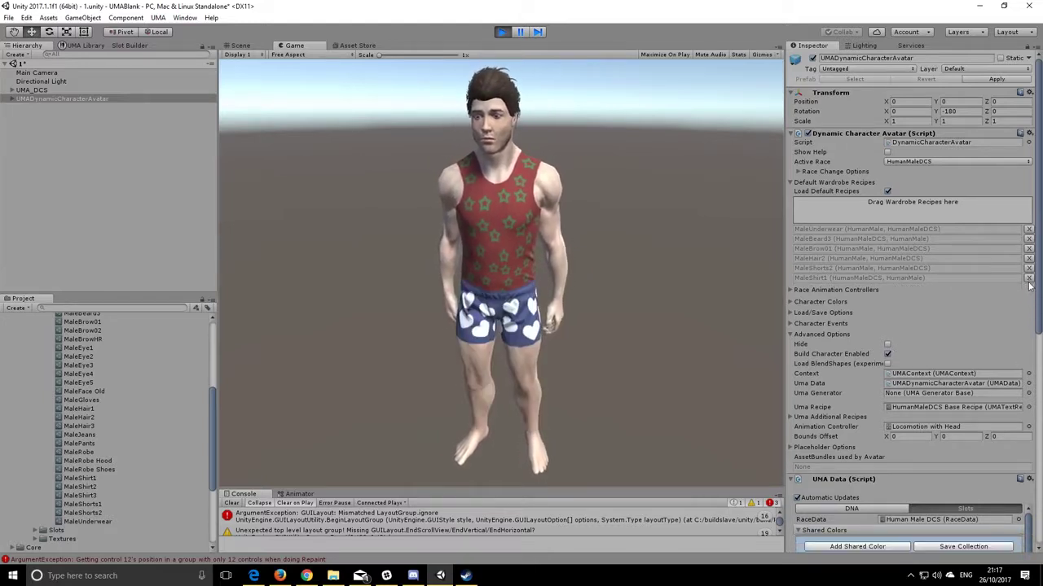
{"action": "left_click", "coordinate": [1028, 278]}
{"action": "left_click", "coordinate": [1028, 269]}
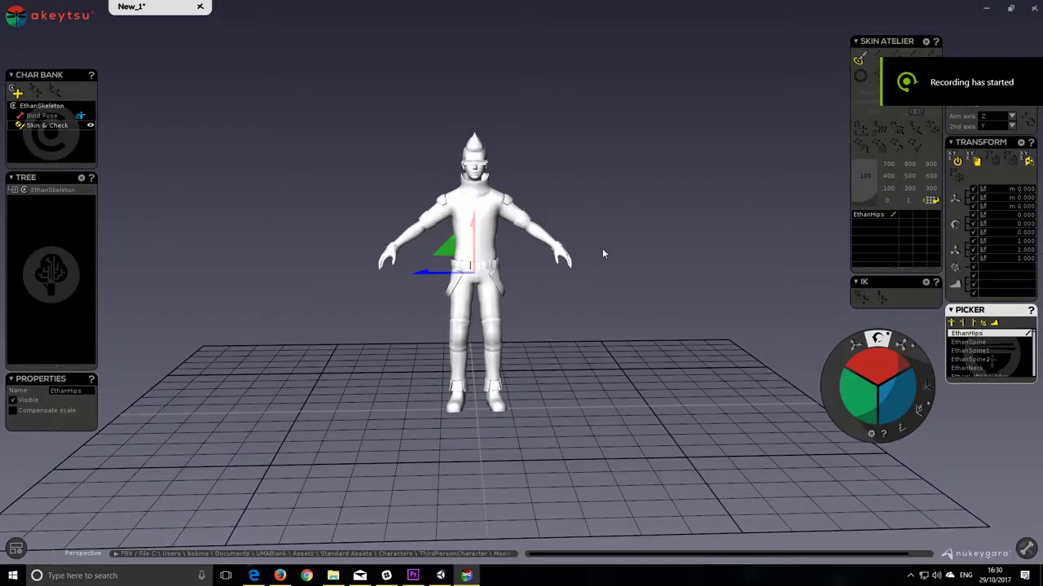
Step: Show Ethan's skeleton and swing his right upper leg forward
{"action": "scroll", "coordinate": [633, 216], "scroll_direction": "up", "scroll_amount": 5}
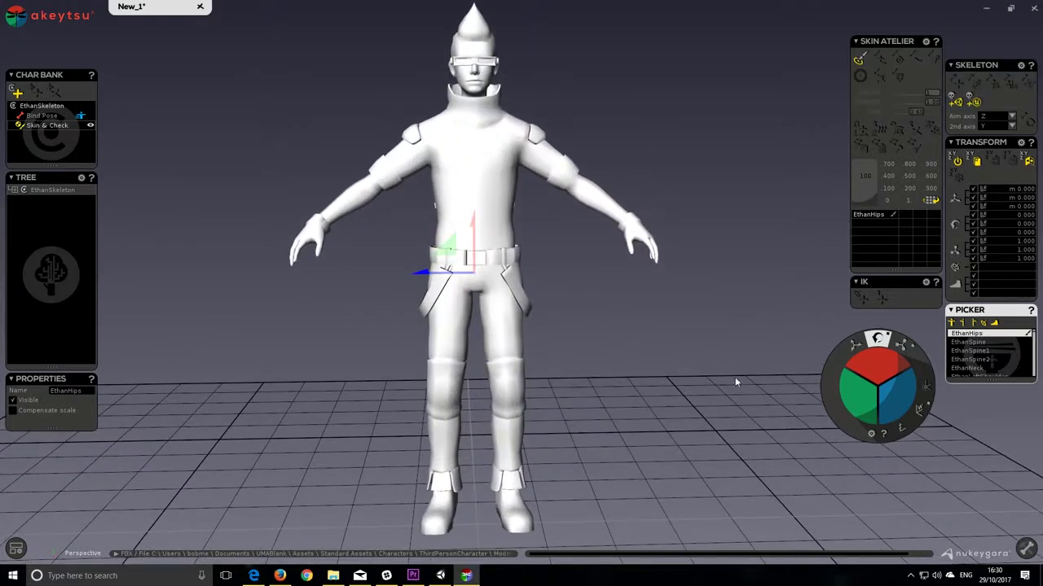
{"action": "left_click", "coordinate": [15, 548]}
{"action": "left_click", "coordinate": [29, 395]}
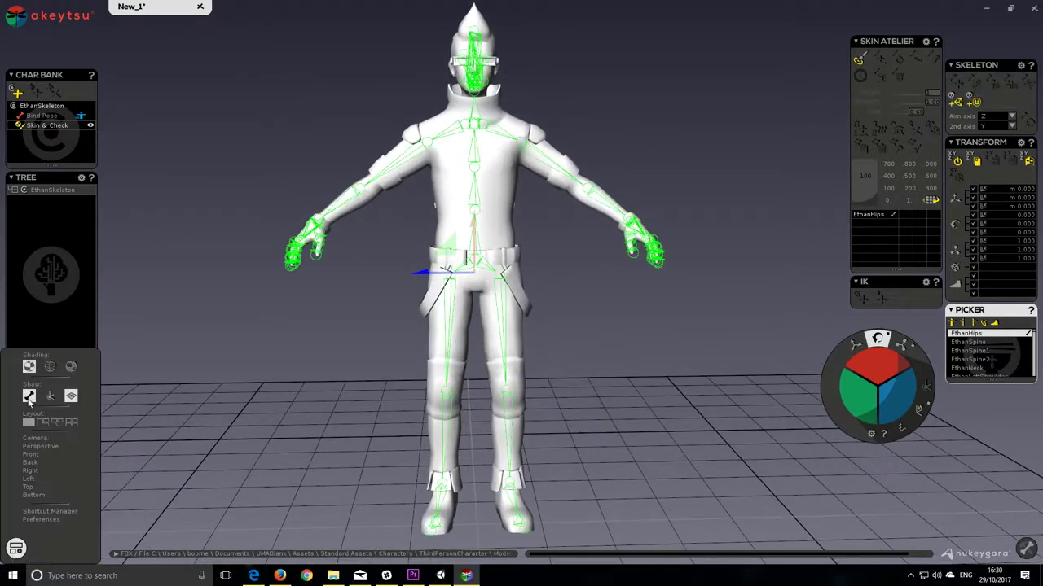
{"action": "middle_click_drag", "start_coordinate": [621, 342], "coordinate": [505, 321]}
{"action": "left_click", "coordinate": [456, 323]}
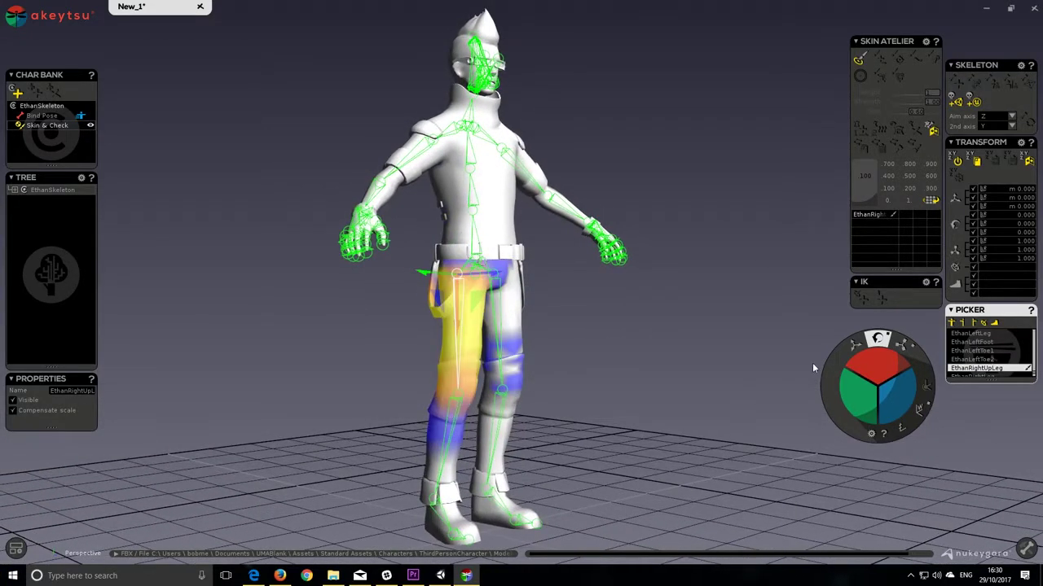
{"action": "left_click_drag", "start_coordinate": [876, 358], "coordinate": [890, 407]}
Step: Bend the right knee back and point the right foot and toe downward
{"action": "middle_click_drag", "start_coordinate": [758, 346], "coordinate": [570, 367]}
{"action": "left_click", "coordinate": [570, 367]}
{"action": "left_click_drag", "start_coordinate": [882, 358], "coordinate": [822, 427]}
{"action": "left_click", "coordinate": [533, 476]}
{"action": "left_click_drag", "start_coordinate": [855, 395], "coordinate": [892, 363]}
{"action": "left_click", "coordinate": [511, 511]}
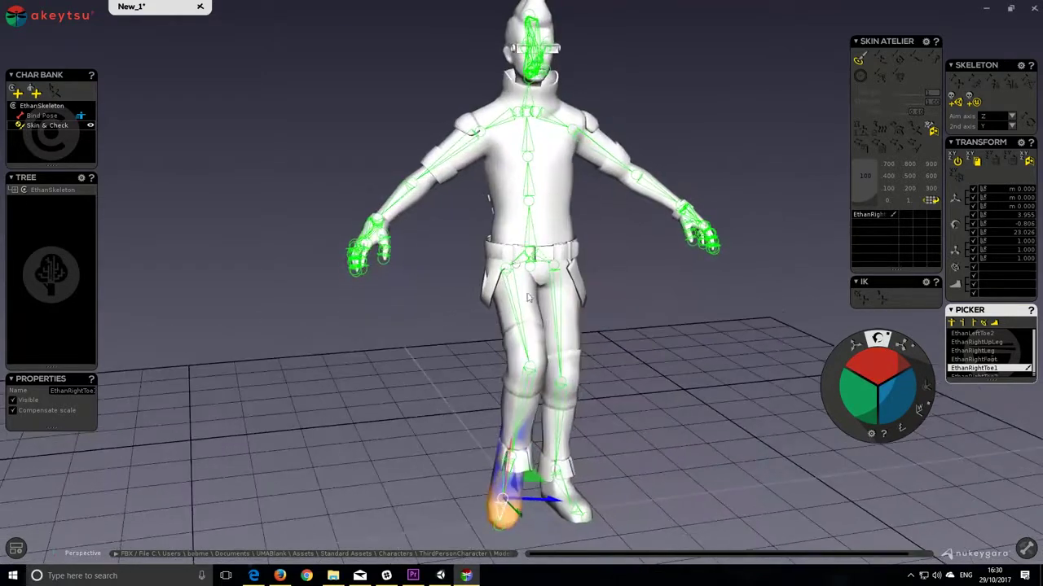
Step: Swing the right arm down and forward and bend the forearm toward the waist
{"action": "left_click", "coordinate": [446, 145]}
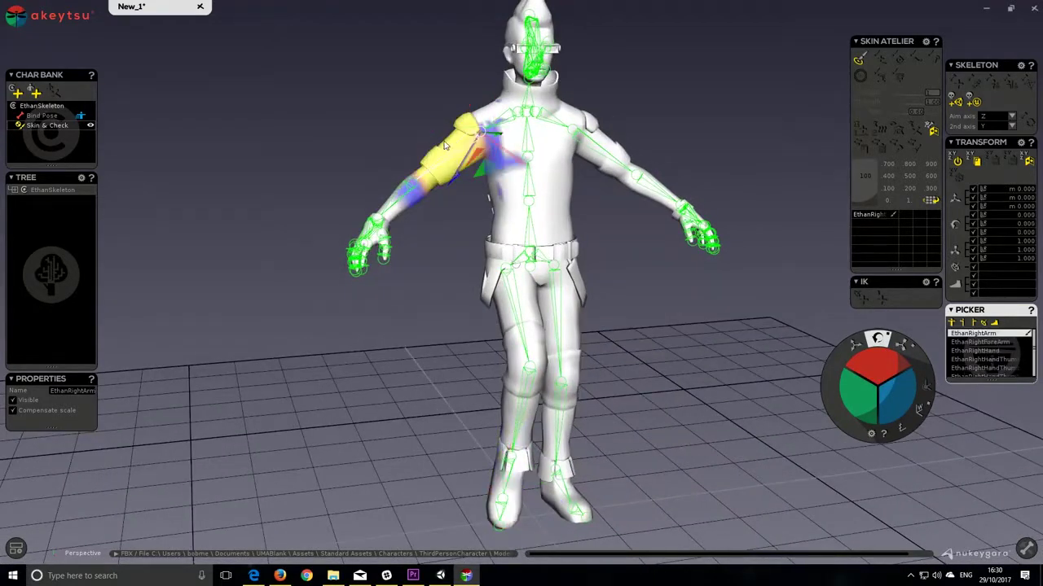
{"action": "left_click_drag", "start_coordinate": [896, 395], "coordinate": [864, 399]}
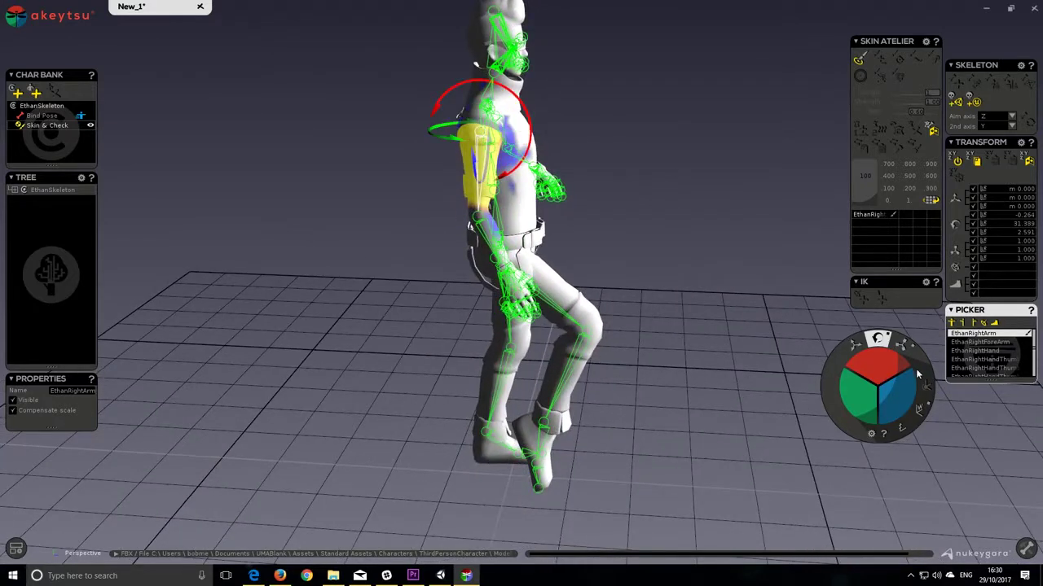
{"action": "left_click_drag", "start_coordinate": [916, 375], "coordinate": [867, 367]}
{"action": "key", "text": "Down"}
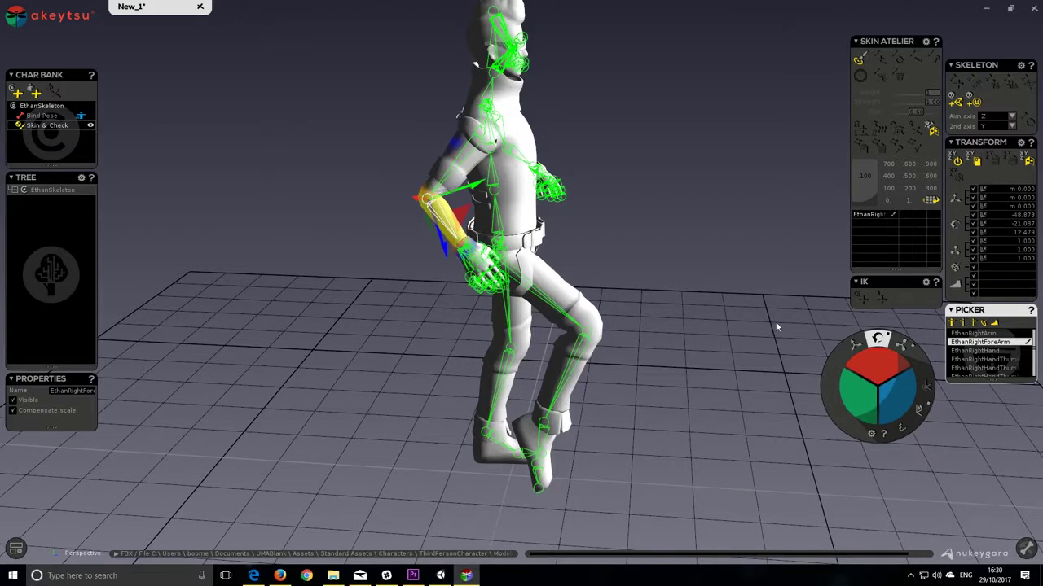
{"action": "right_click_drag", "start_coordinate": [799, 342], "coordinate": [756, 323]}
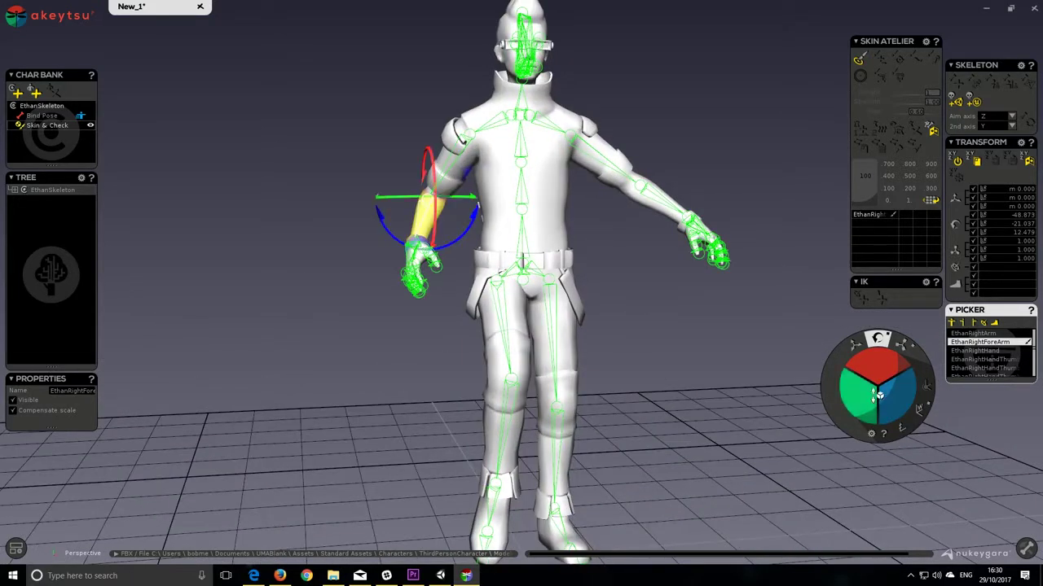
{"action": "left_click_drag", "start_coordinate": [879, 378], "coordinate": [684, 380]}
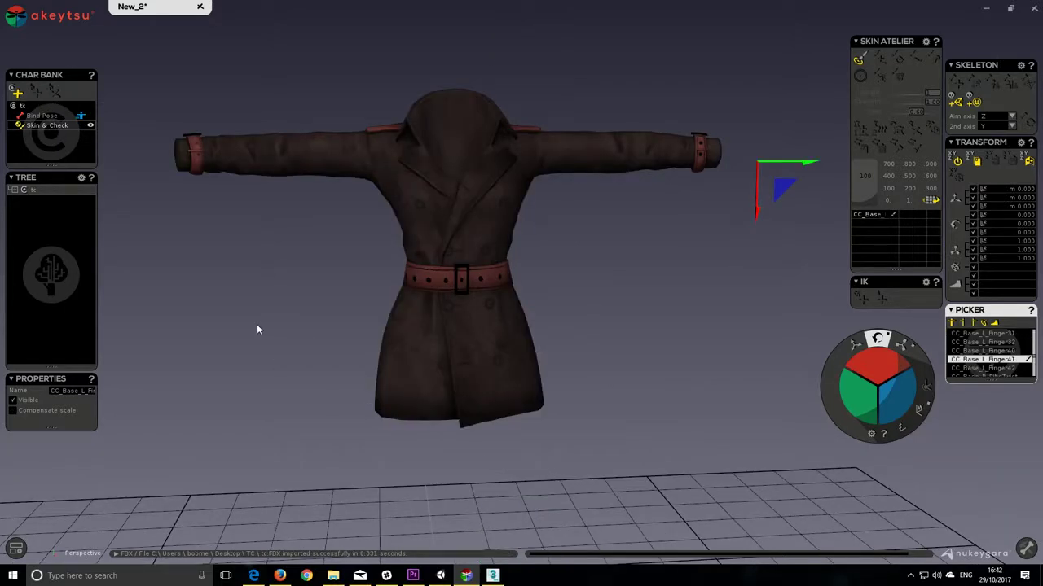
Step: Show the skeleton inside the coat and bend CC_Base_Spine01 forward to test skin weights
{"action": "left_click", "coordinate": [15, 549]}
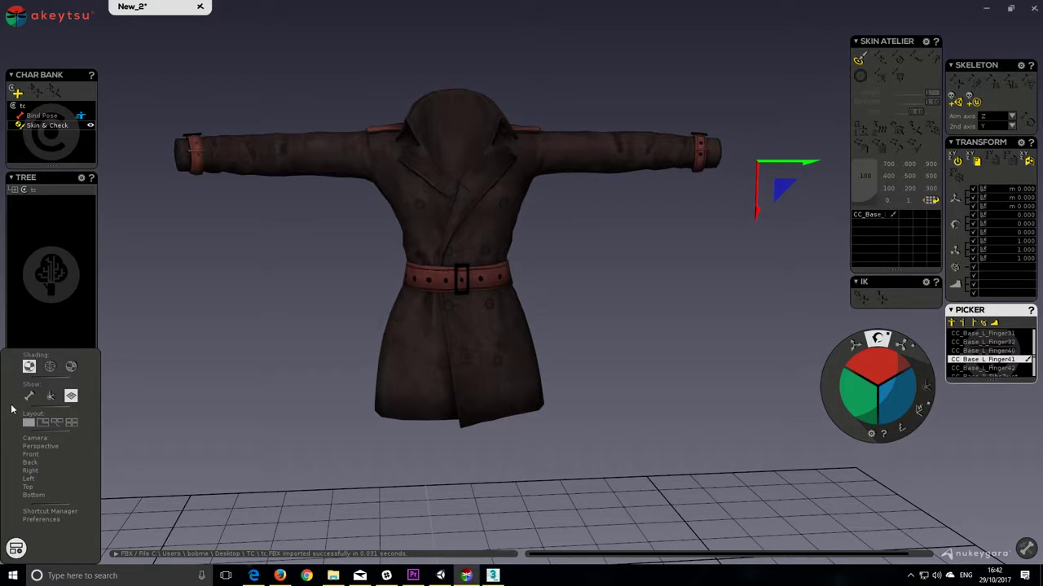
{"action": "left_click", "coordinate": [30, 395]}
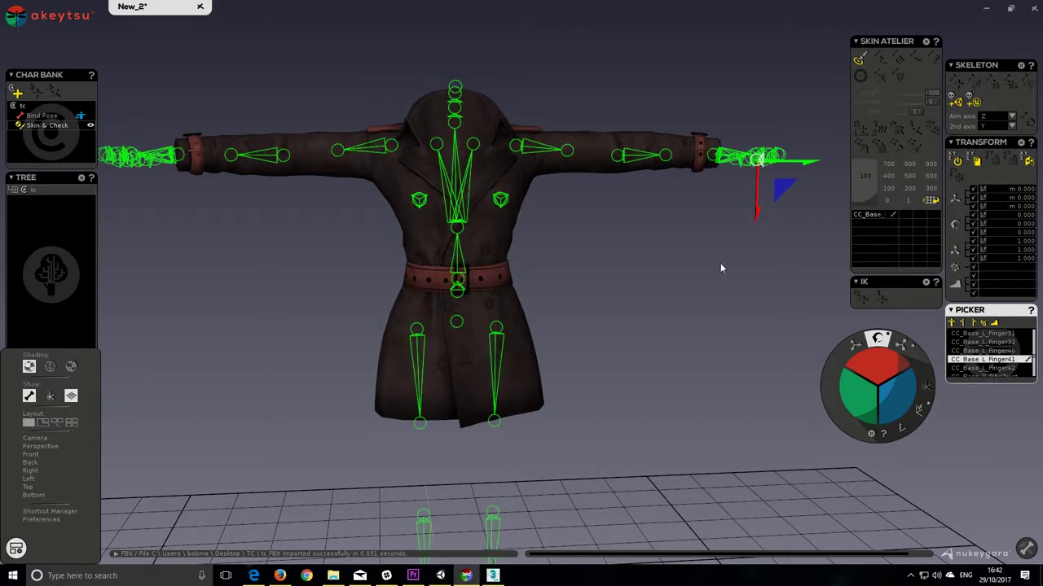
{"action": "left_click", "coordinate": [457, 267]}
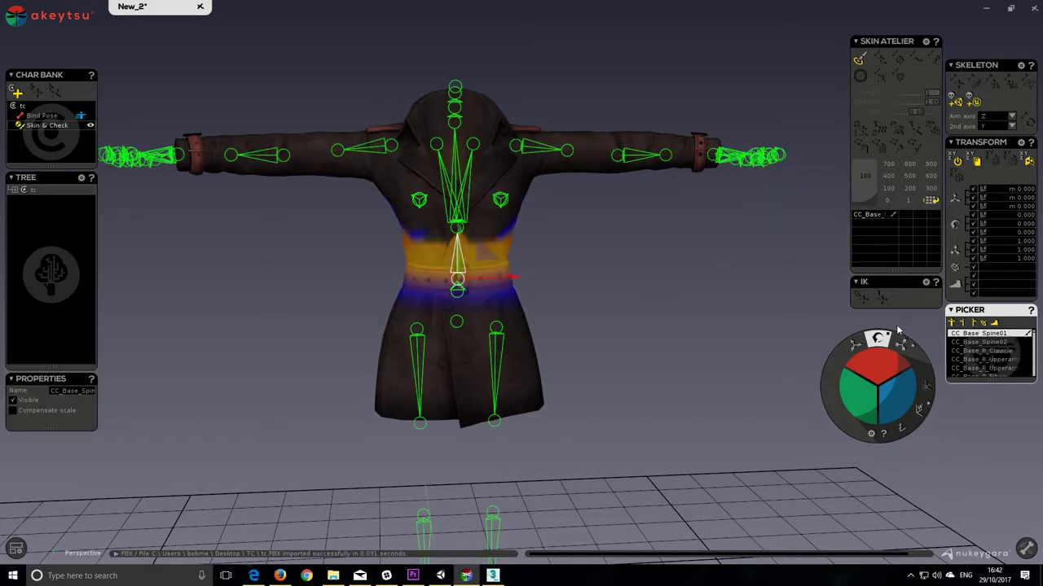
{"action": "left_click_drag", "start_coordinate": [882, 368], "coordinate": [854, 397]}
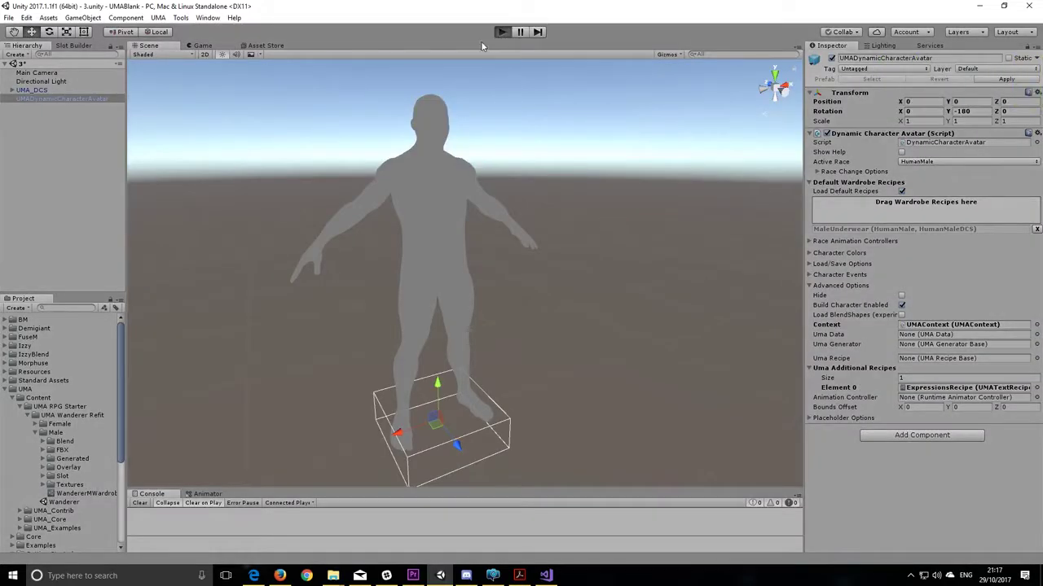
Step: Play the scene and inspect UMARenderer's combined texture atlas on a plane preview
{"action": "key", "text": "ctrl+p"}
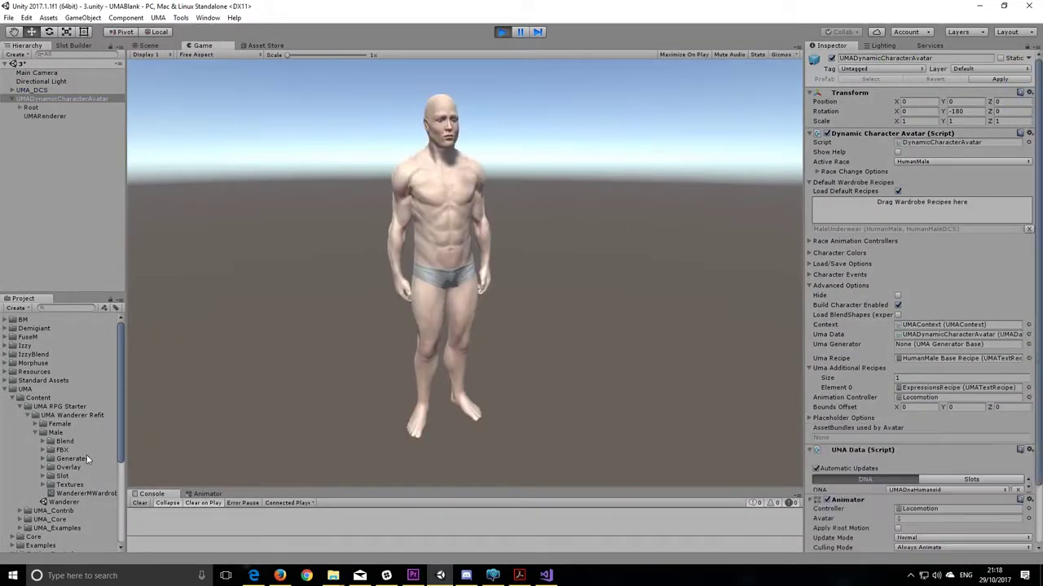
{"action": "left_click", "coordinate": [55, 117]}
{"action": "left_click", "coordinate": [1007, 348]}
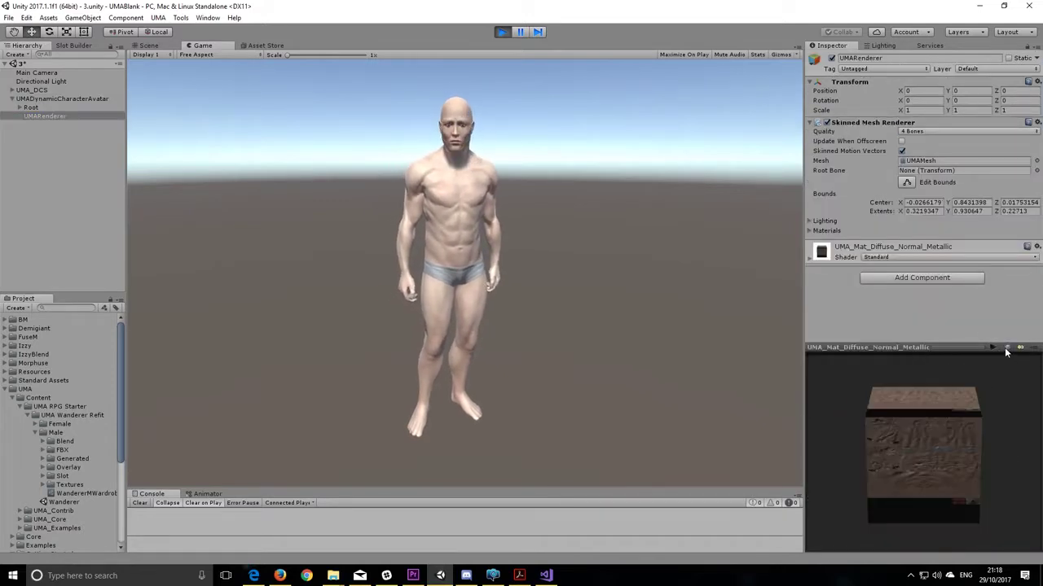
{"action": "left_click", "coordinate": [1007, 348]}
{"action": "left_click", "coordinate": [1007, 347]}
{"action": "left_click", "coordinate": [1006, 348]}
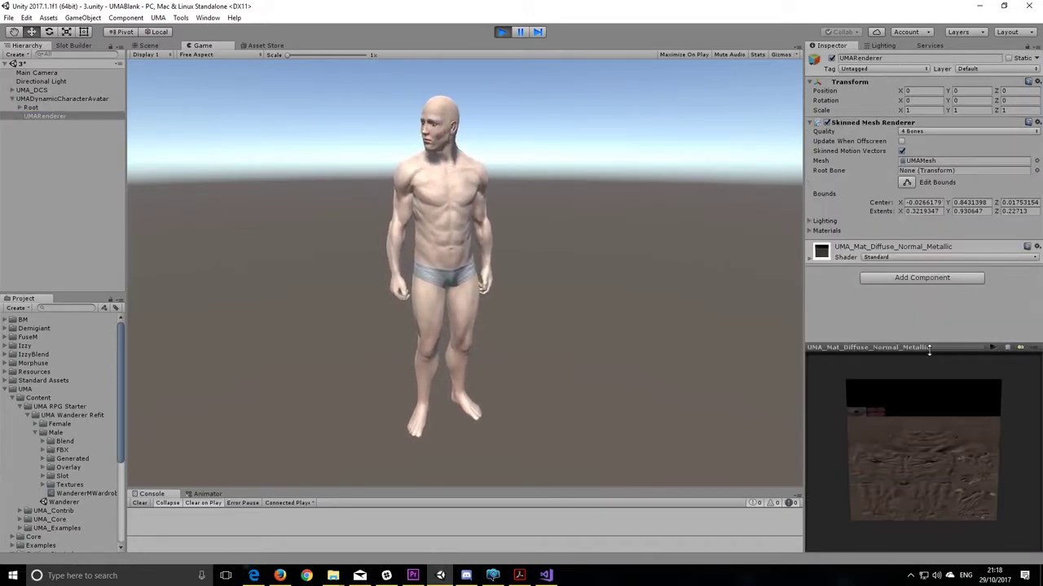
{"action": "right_click", "coordinate": [962, 347]}
{"action": "left_click", "coordinate": [977, 362]}
{"action": "left_click_drag", "start_coordinate": [375, 280], "coordinate": [385, 232]}
{"action": "left_click", "coordinate": [736, 29]}
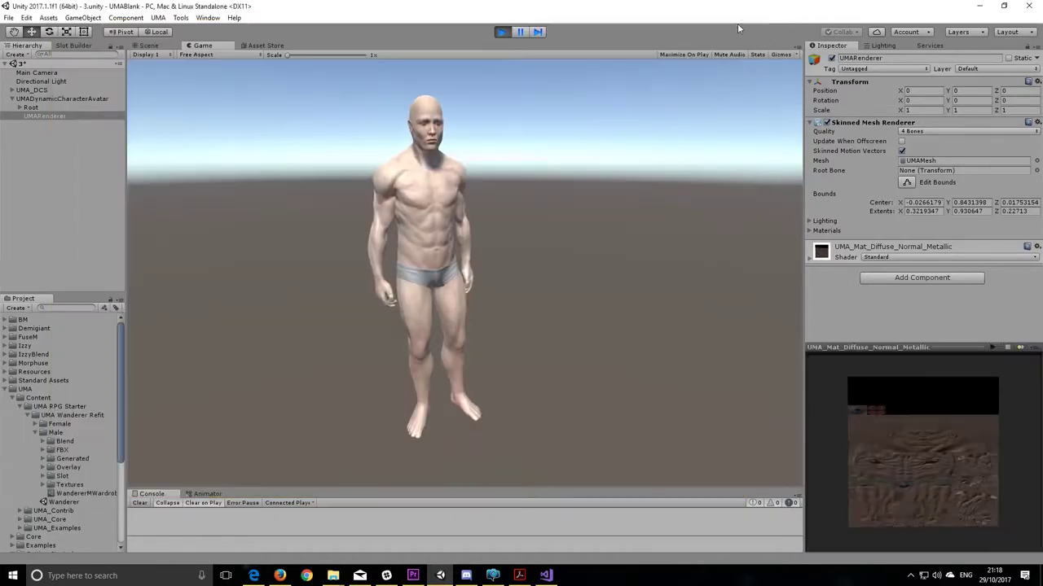
Step: Add the Wanderer wardrobe recipe and re-inspect the updated atlas in a floating preview
{"action": "left_click", "coordinate": [39, 98]}
{"action": "left_click_drag", "start_coordinate": [62, 503], "coordinate": [922, 213]}
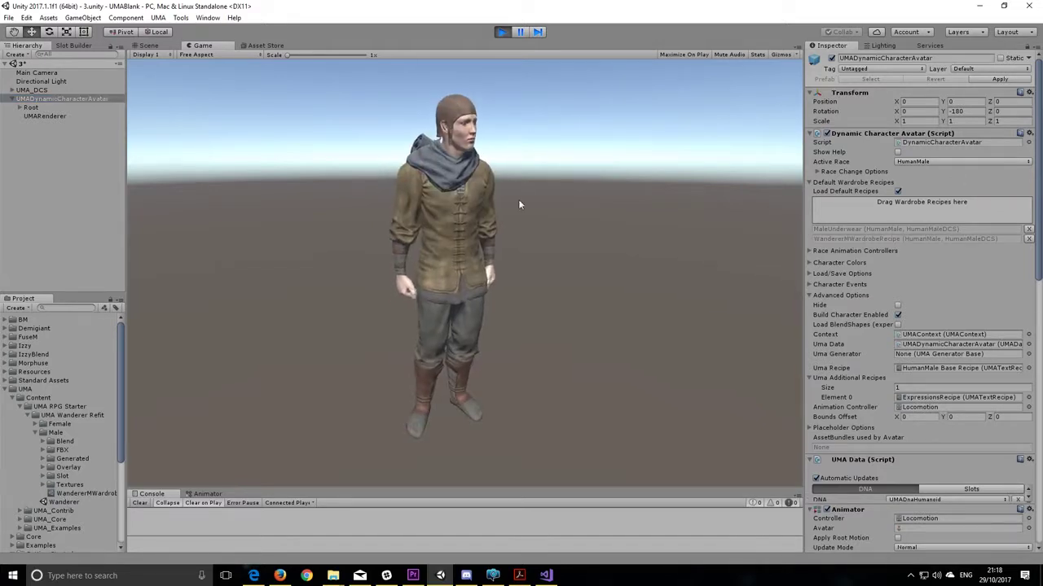
{"action": "left_click", "coordinate": [45, 116]}
{"action": "left_click", "coordinate": [1005, 347]}
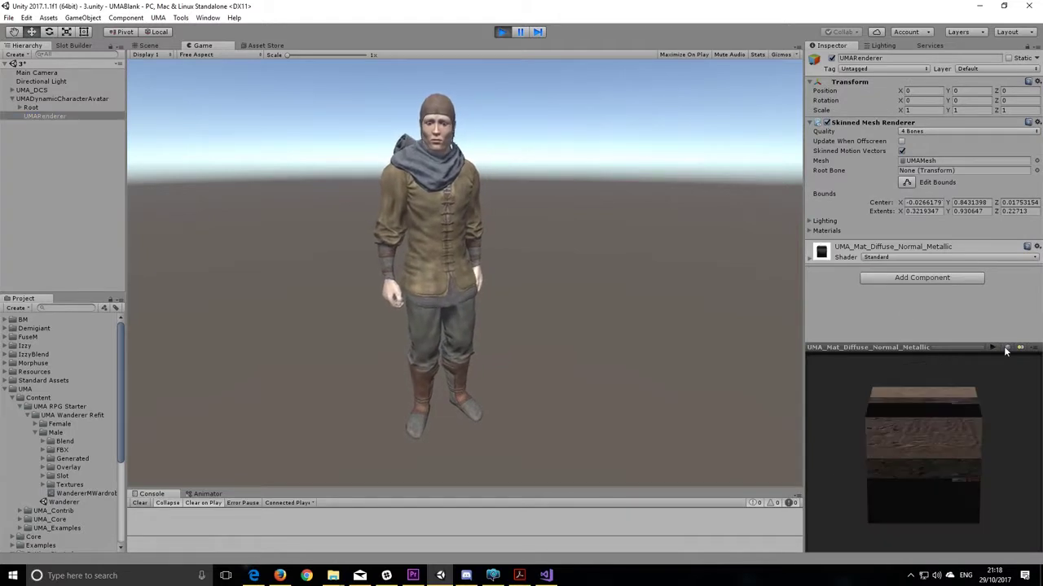
{"action": "left_click", "coordinate": [1005, 347]}
{"action": "left_click", "coordinate": [1004, 347]}
{"action": "left_click", "coordinate": [1005, 347]}
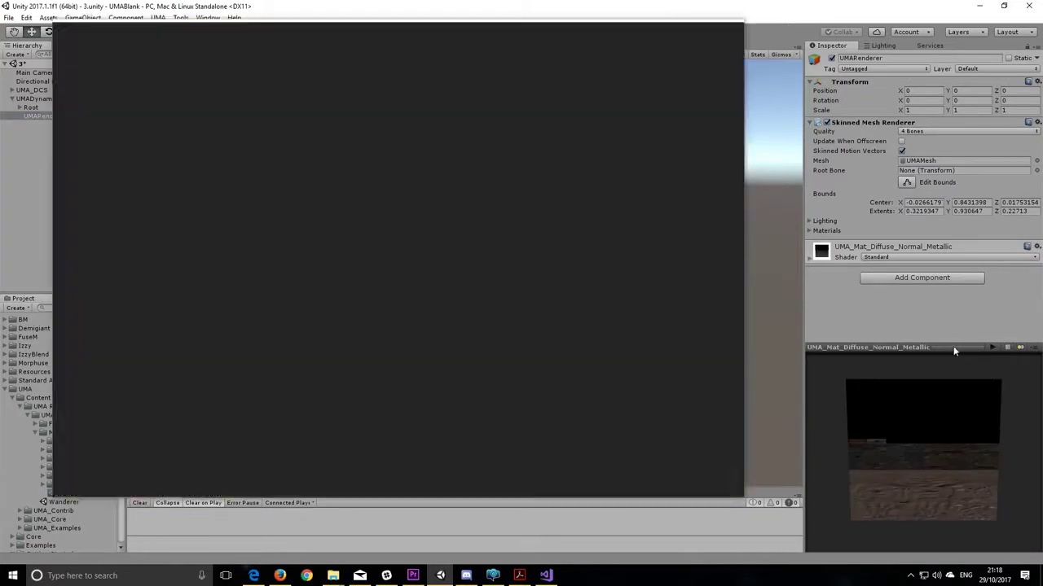
{"action": "left_click_drag", "start_coordinate": [956, 351], "coordinate": [953, 346]}
{"action": "left_click_drag", "start_coordinate": [355, 313], "coordinate": [371, 246]}
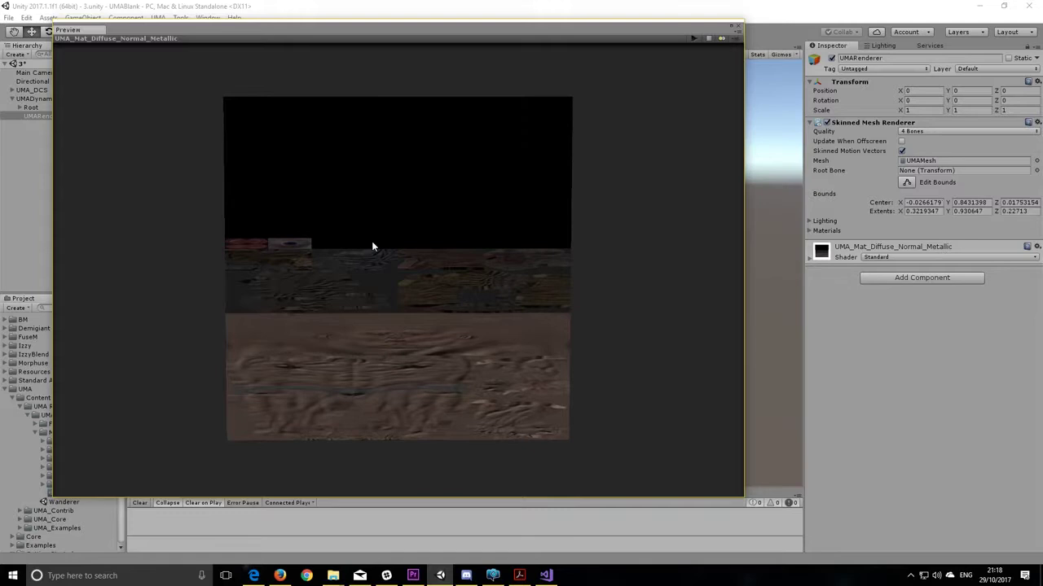
{"action": "left_click", "coordinate": [739, 26]}
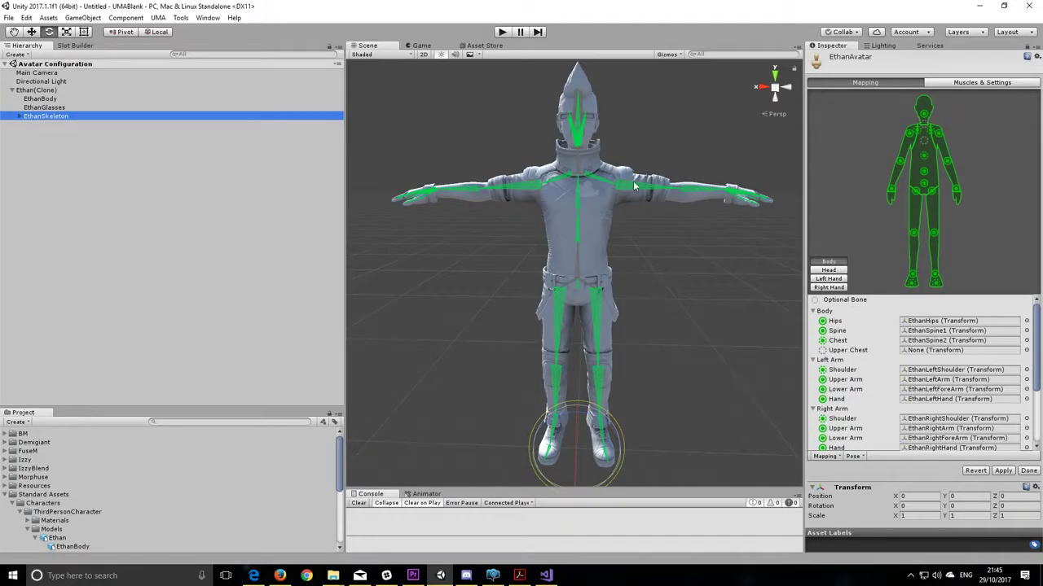
Step: Rotate Ethan's EthanLeftArm bone down to lower his left arm
{"action": "left_click", "coordinate": [634, 186]}
{"action": "left_click_drag", "start_coordinate": [658, 171], "coordinate": [684, 213]}
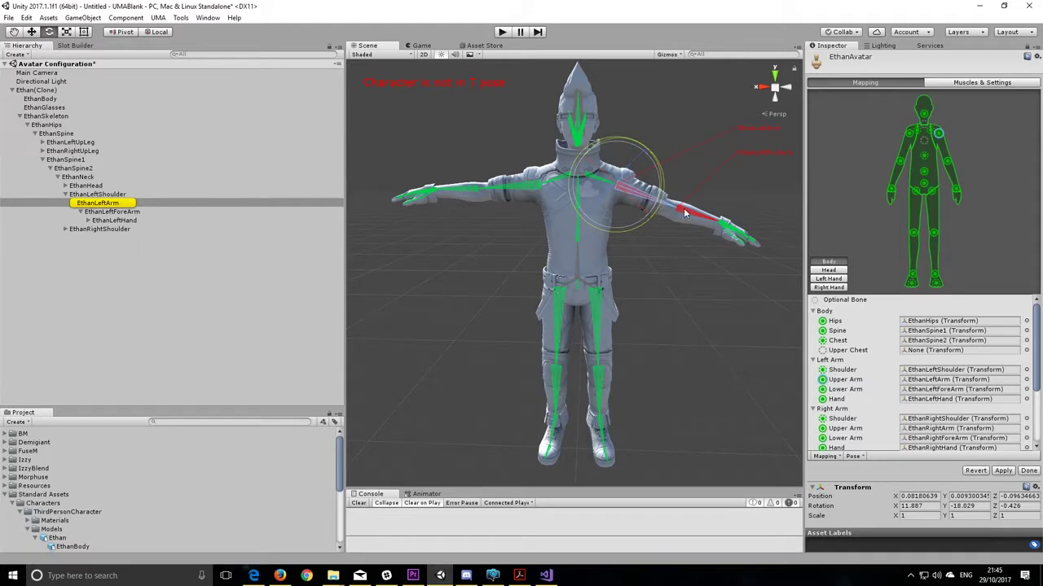
{"action": "left_click", "coordinate": [727, 228]}
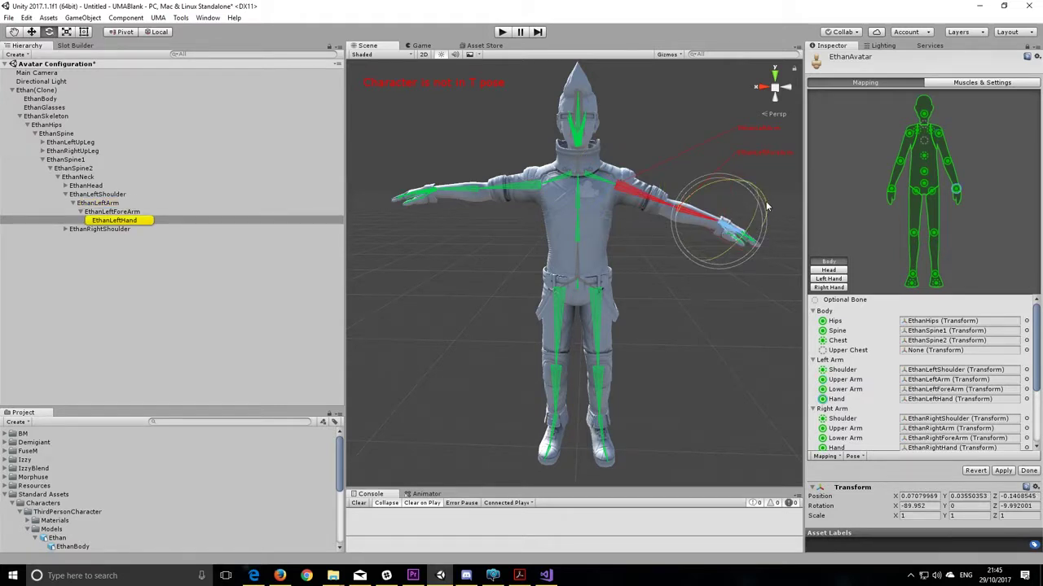
{"action": "left_click", "coordinate": [673, 319]}
Step: Swing EthanLeftUpLeg forward into a kick, viewed from an angle
{"action": "left_click_drag", "start_coordinate": [712, 346], "coordinate": [737, 204], "text": "alt"}
{"action": "left_click", "coordinate": [608, 326]}
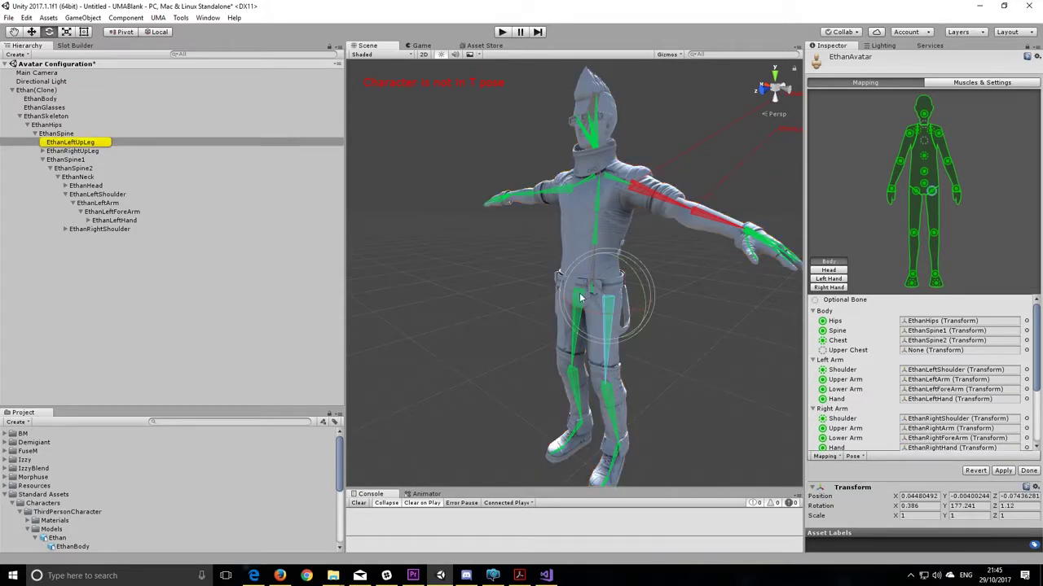
{"action": "left_click_drag", "start_coordinate": [576, 300], "coordinate": [496, 425]}
{"action": "left_click", "coordinate": [570, 309]}
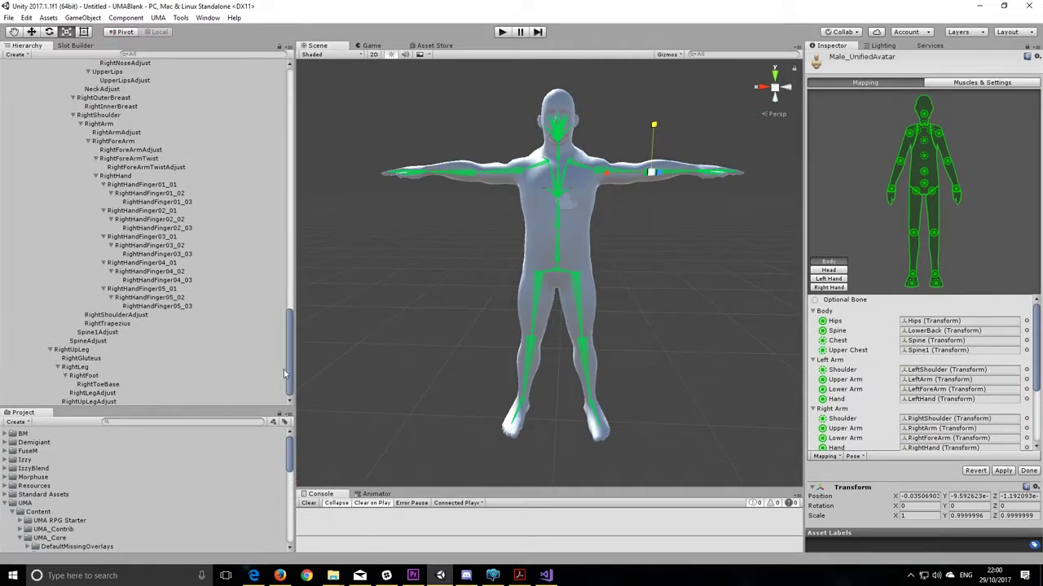
Step: Scale LeftForeArmAdjust to 1.39 height and lengthen LeftLegAdjust, then select LeftUpLegAdjust
{"action": "left_click_drag", "start_coordinate": [290, 375], "coordinate": [310, 137]}
{"action": "left_click_drag", "start_coordinate": [653, 129], "coordinate": [653, 106]}
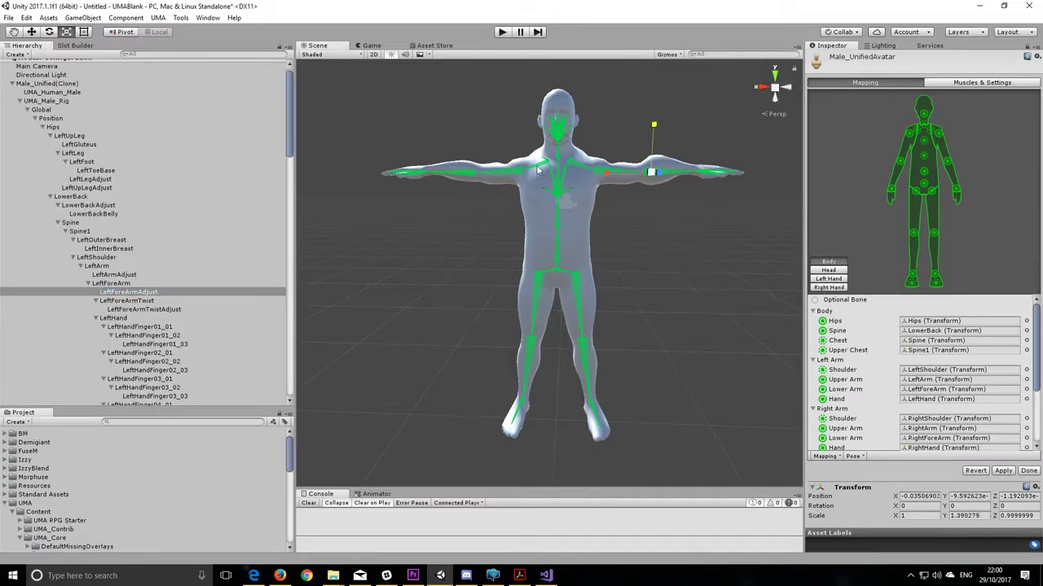
{"action": "left_click", "coordinate": [58, 223]}
{"action": "left_click", "coordinate": [99, 186]}
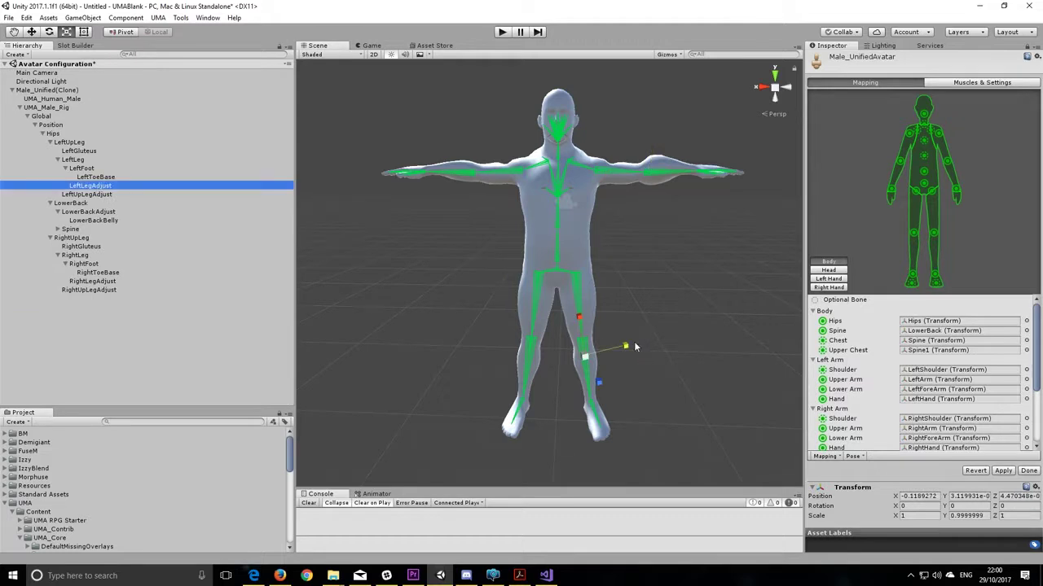
{"action": "left_click_drag", "start_coordinate": [630, 343], "coordinate": [648, 343]}
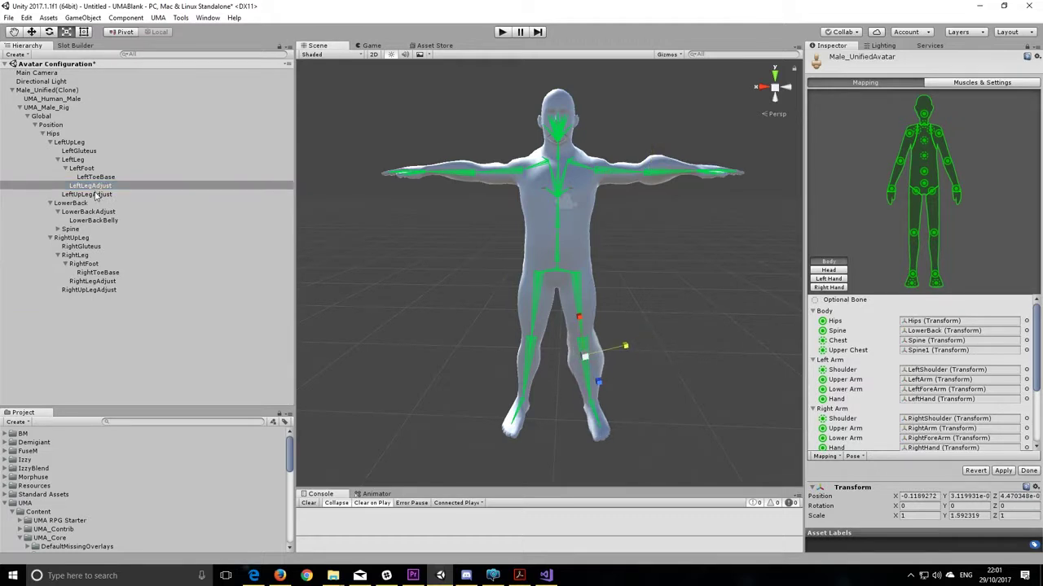
{"action": "left_click", "coordinate": [89, 195]}
{"action": "left_click", "coordinate": [637, 282]}
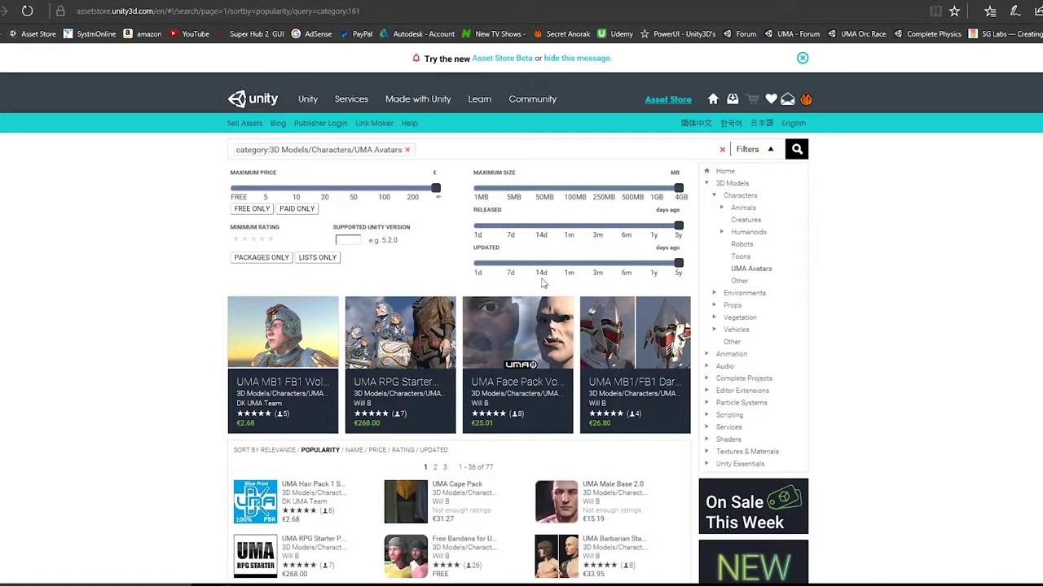
Step: Scroll through the 77 UMA Avatars packages and view results page 2
{"action": "scroll", "coordinate": [965, 320], "scroll_direction": "down", "scroll_amount": 4}
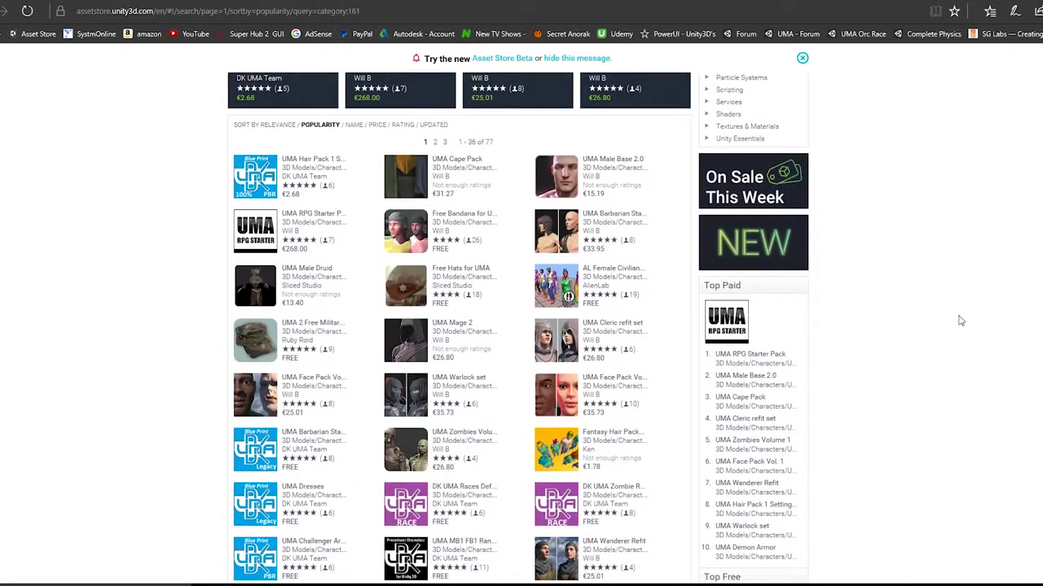
{"action": "scroll", "coordinate": [961, 321], "scroll_direction": "down", "scroll_amount": 3}
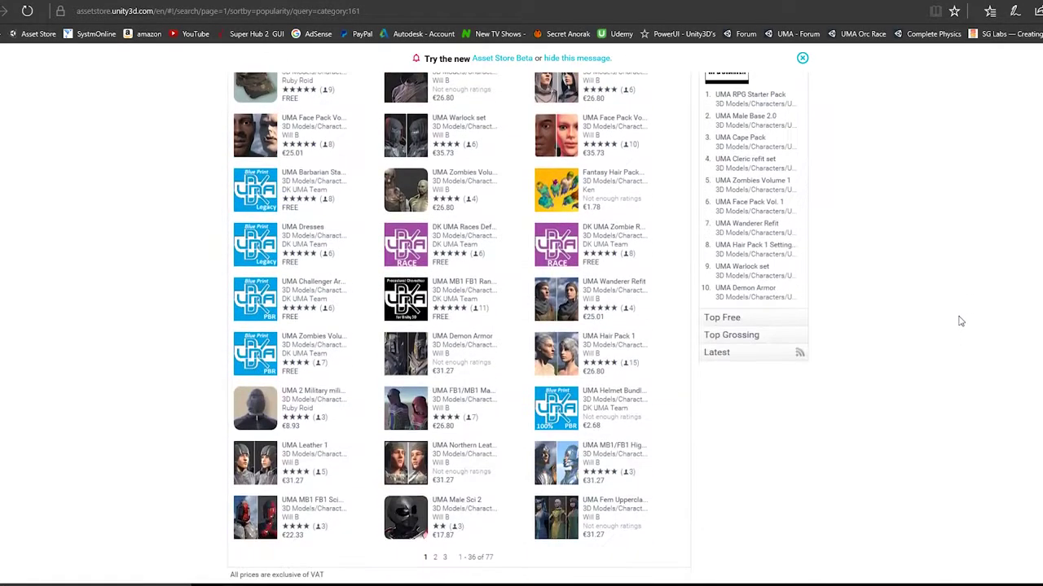
{"action": "left_click", "coordinate": [435, 557]}
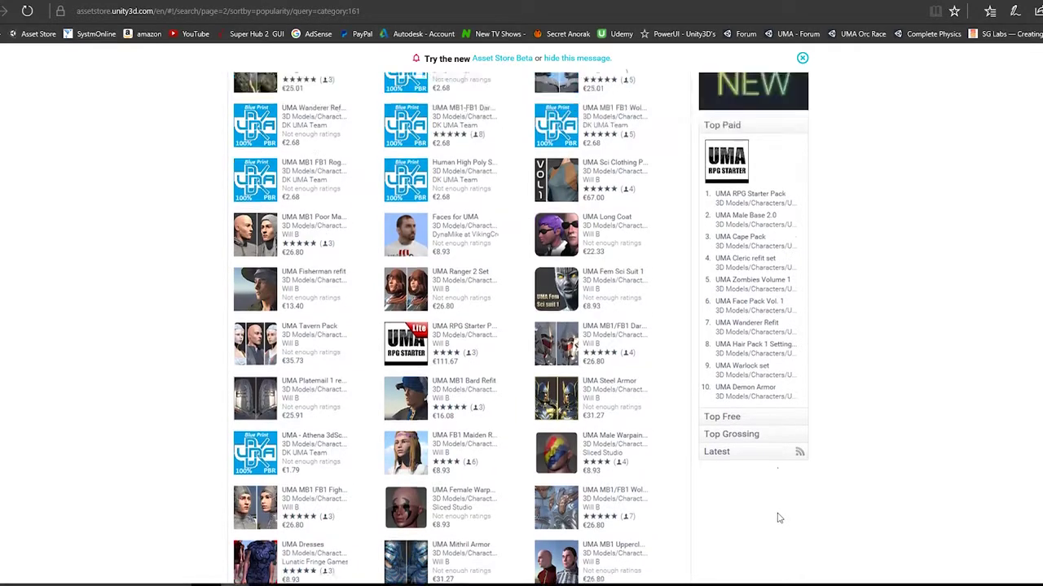
{"action": "scroll", "coordinate": [775, 516], "scroll_direction": "down", "scroll_amount": 5}
{"action": "scroll", "coordinate": [778, 519], "scroll_direction": "down", "scroll_amount": 1}
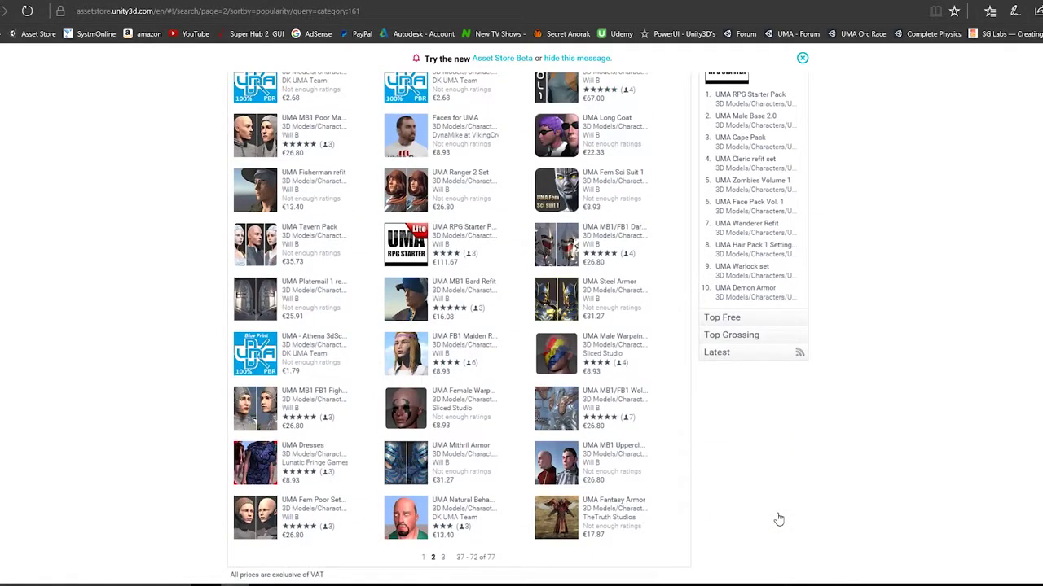
{"action": "scroll", "coordinate": [778, 519], "scroll_direction": "up", "scroll_amount": 10}
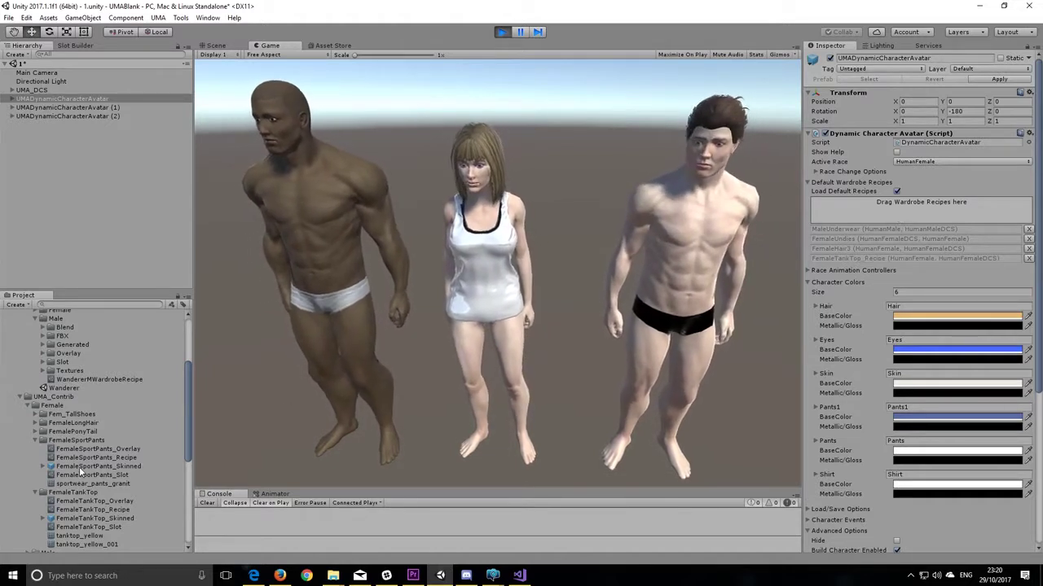
Step: Add FemaleSportPants_Recipe to the woman, and MaleSweatPants_Recipe and TallShoes_Recipe to the left man
{"action": "left_click_drag", "start_coordinate": [96, 458], "coordinate": [920, 205]}
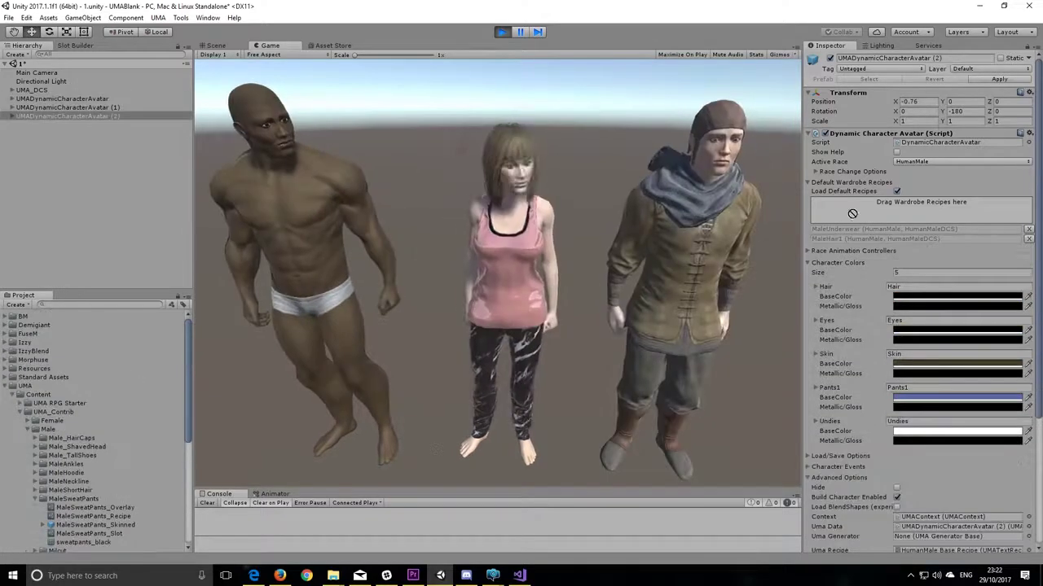
{"action": "left_click_drag", "start_coordinate": [93, 517], "coordinate": [866, 211]}
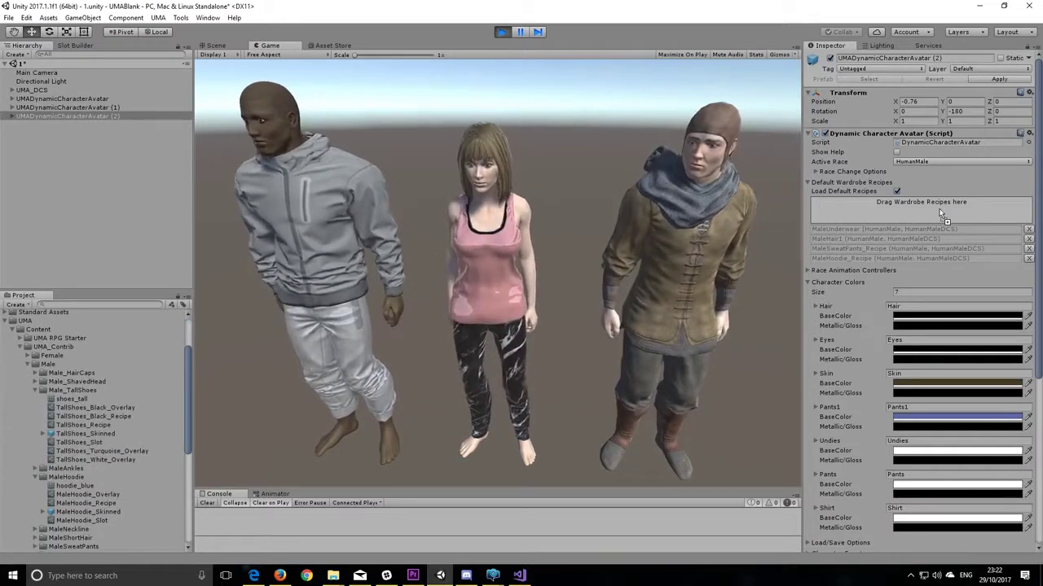
{"action": "left_click_drag", "start_coordinate": [939, 209], "coordinate": [937, 206]}
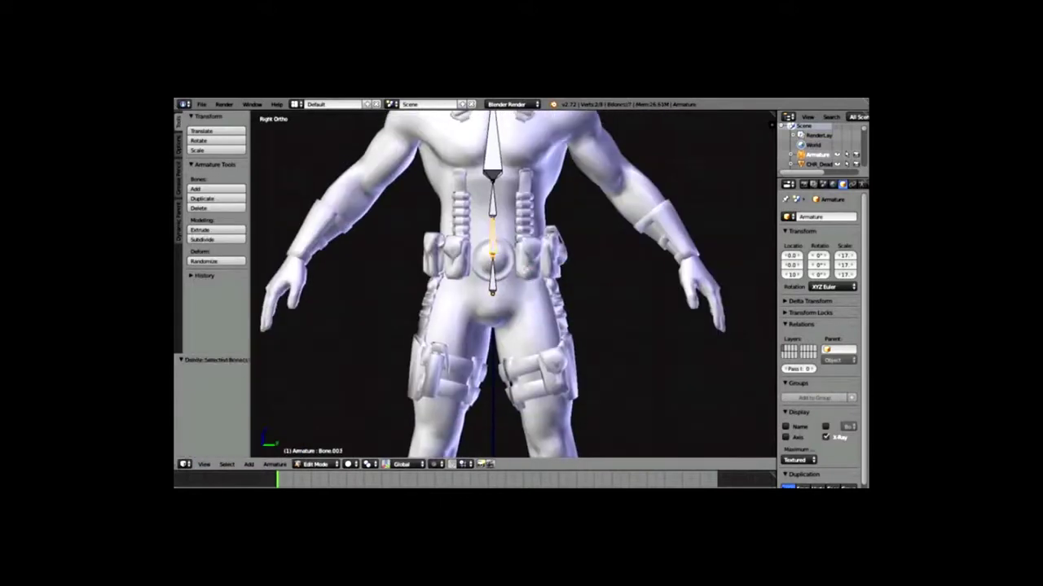
Step: Extrude leg bones down from the hip to the ankle and foot
{"action": "key", "text": "e"}
{"action": "scroll", "coordinate": [570, 342], "scroll_direction": "down", "scroll_amount": 8, "text": "shift"}
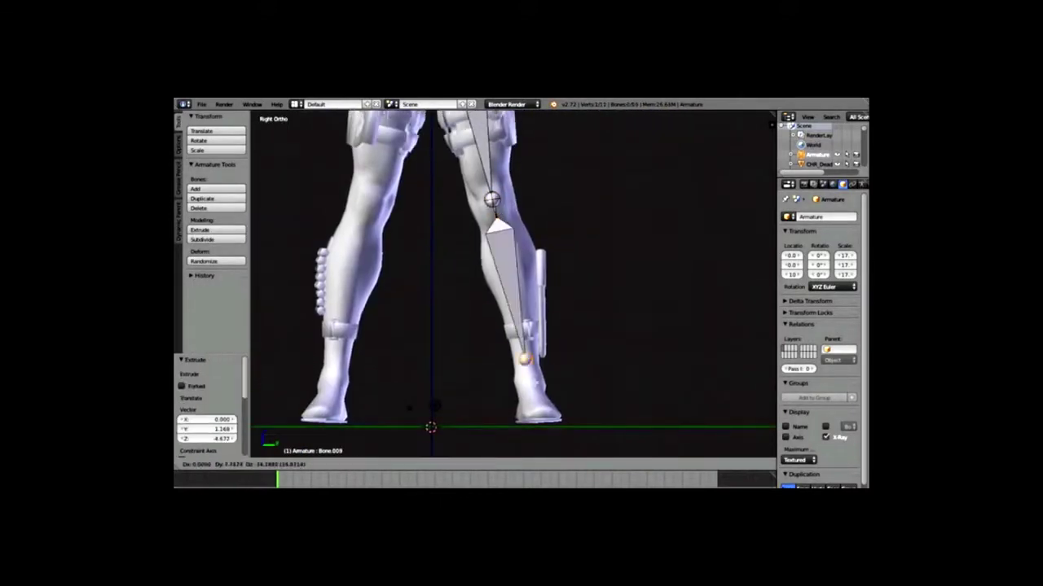
{"action": "key", "text": "Return"}
{"action": "key", "text": "KP_1"}
{"action": "key", "text": "e"}
{"action": "key", "text": "KP_3"}
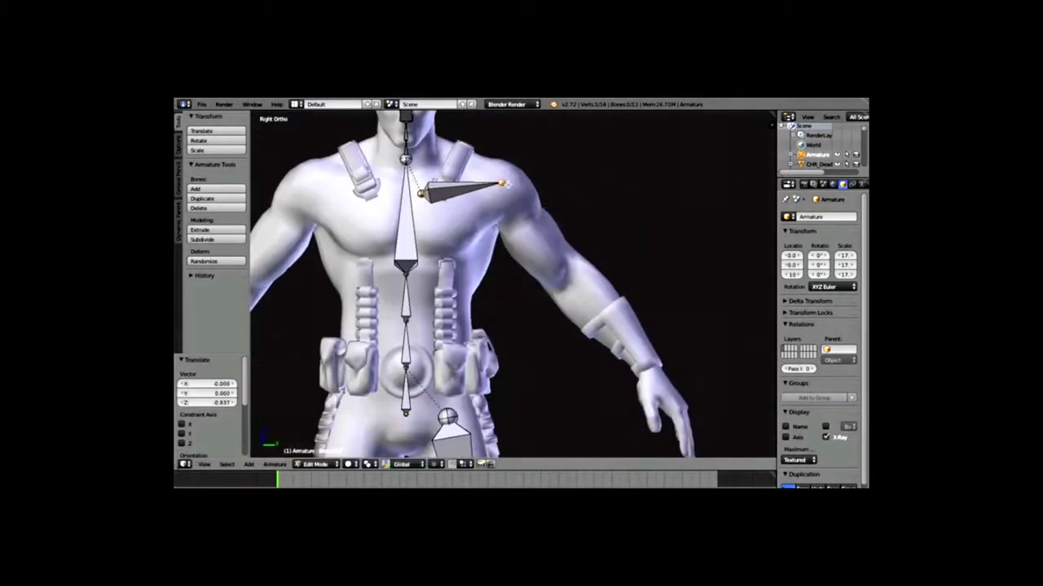
Step: Extrude shoulder, upper-arm and forearm bones to the wrist, deleting the unwanted extra bones
{"action": "key", "text": "e"}
{"action": "key", "text": "e"}
{"action": "left_click", "coordinate": [640, 367]}
{"action": "key", "text": "ctrl+KP_1"}
{"action": "key", "text": "g"}
{"action": "left_click", "coordinate": [489, 265]}
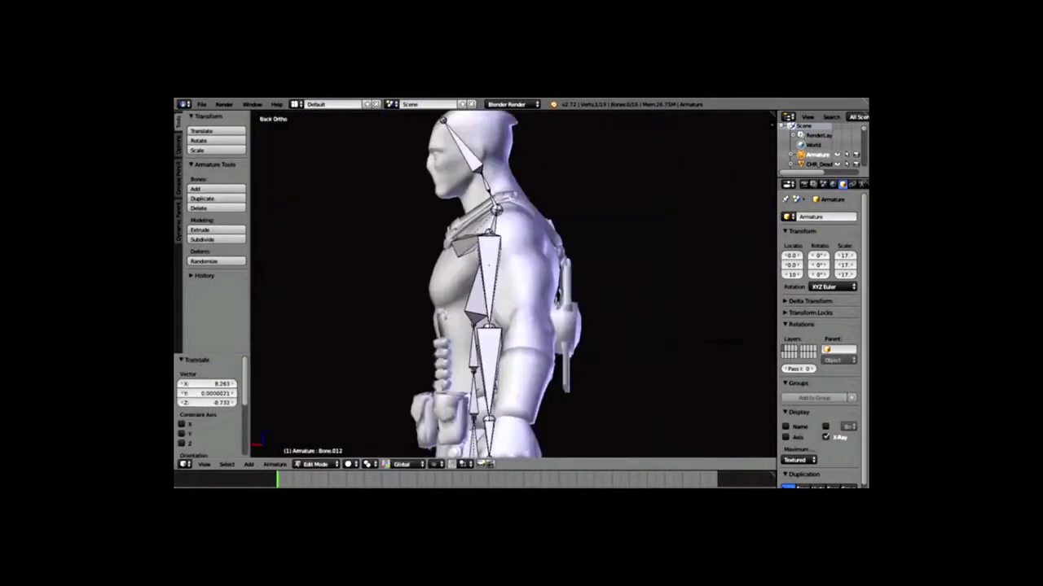
{"action": "key", "text": "e"}
{"action": "left_click", "coordinate": [521, 358]}
{"action": "middle_click_drag", "start_coordinate": [521, 358], "coordinate": [521, 295], "text": "shift"}
{"action": "key", "text": "e"}
{"action": "key", "text": "x"}
{"action": "left_click", "coordinate": [505, 397]}
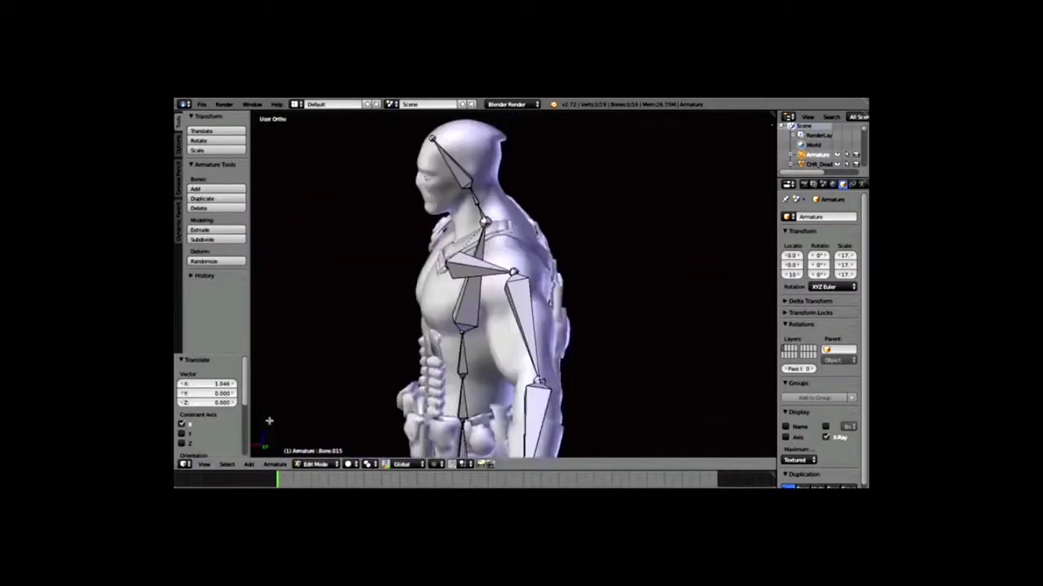
{"action": "scroll", "coordinate": [513, 285], "scroll_direction": "up", "scroll_amount": 5}
{"action": "key", "text": "Delete"}
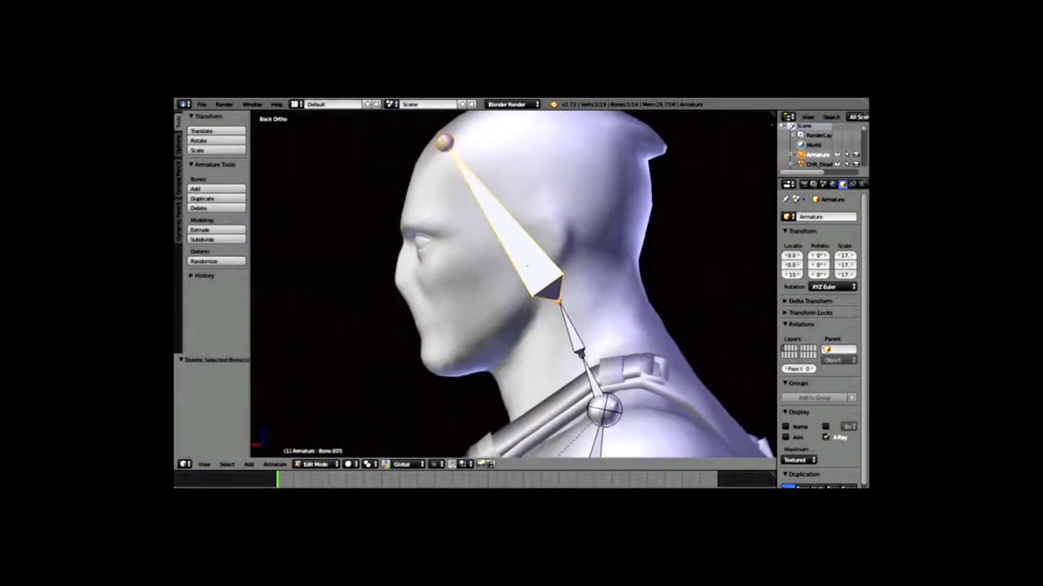
Step: Add a jaw bone toward the chin and clear its parent with Alt+P
{"action": "key", "text": "e"}
{"action": "left_click", "coordinate": [442, 361]}
{"action": "key", "text": "alt+p"}
{"action": "left_click", "coordinate": [516, 278]}
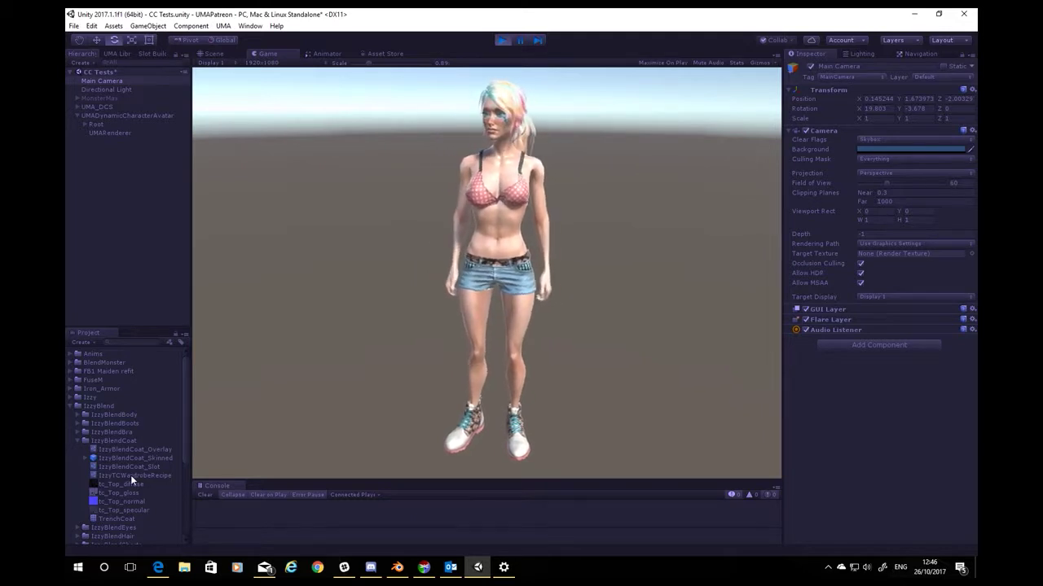
Step: Select UMADynamicCharacterAvatar and drop IzzyTCWardrobeRecipe into its default wardrobe recipes
{"action": "left_click_drag", "start_coordinate": [130, 475], "coordinate": [306, 469]}
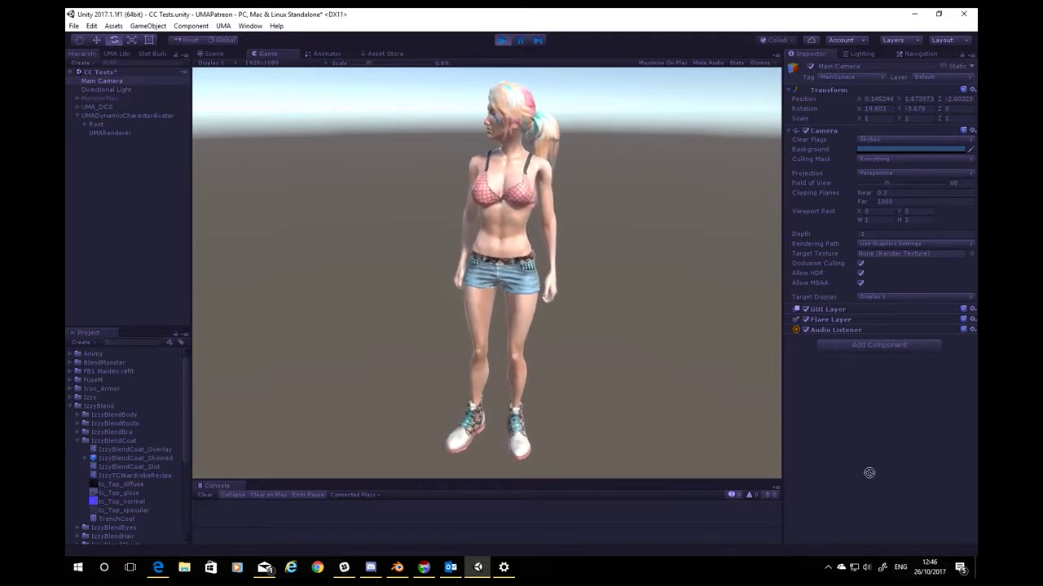
{"action": "left_click_drag", "start_coordinate": [88, 131], "coordinate": [98, 115]}
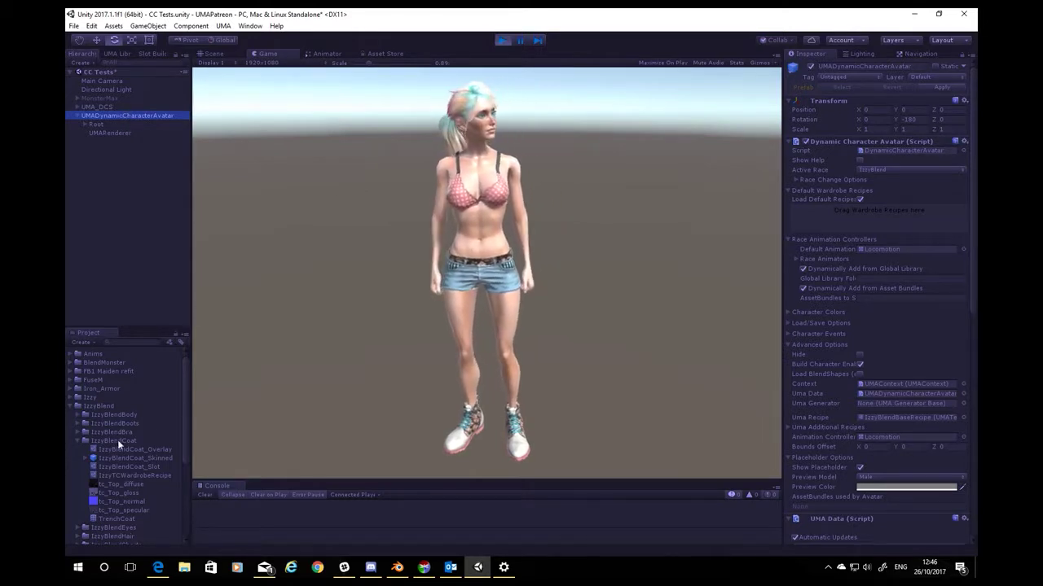
{"action": "left_click_drag", "start_coordinate": [111, 474], "coordinate": [841, 214]}
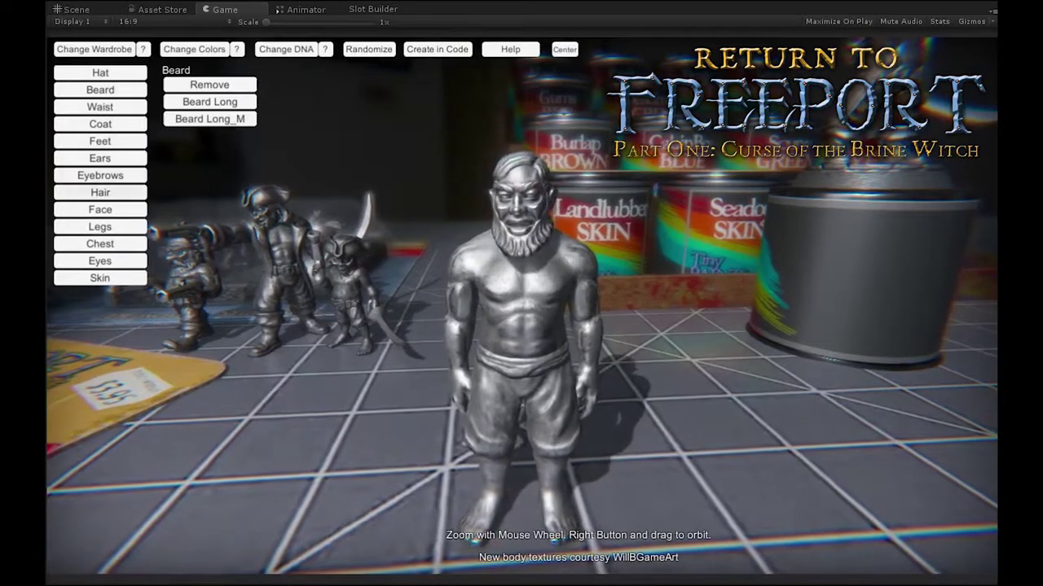
Step: Show the pirate's Hair wardrobe options, then the Coat colour choices
{"action": "left_click", "coordinate": [100, 192]}
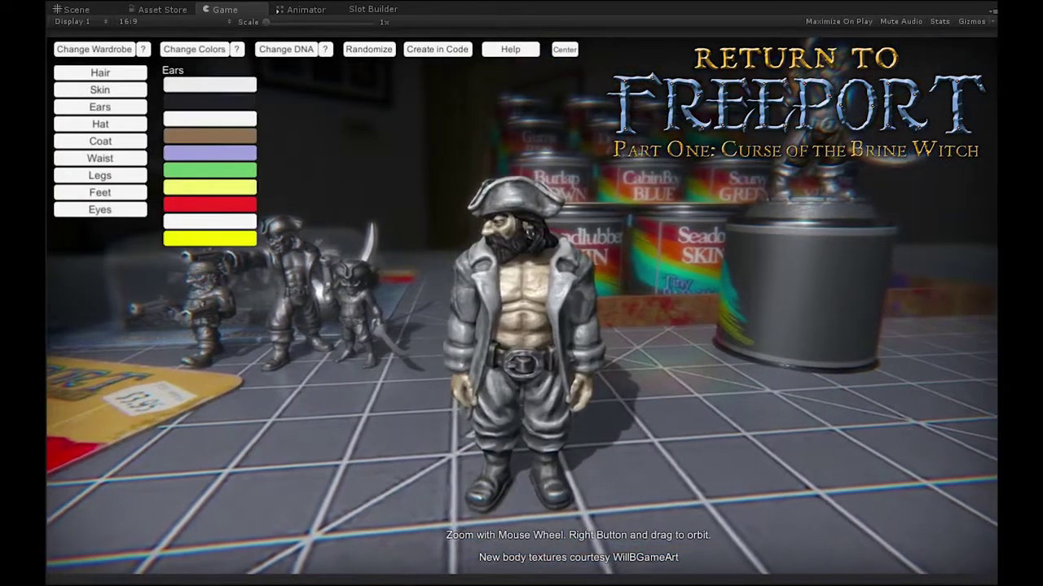
{"action": "left_click", "coordinate": [100, 140]}
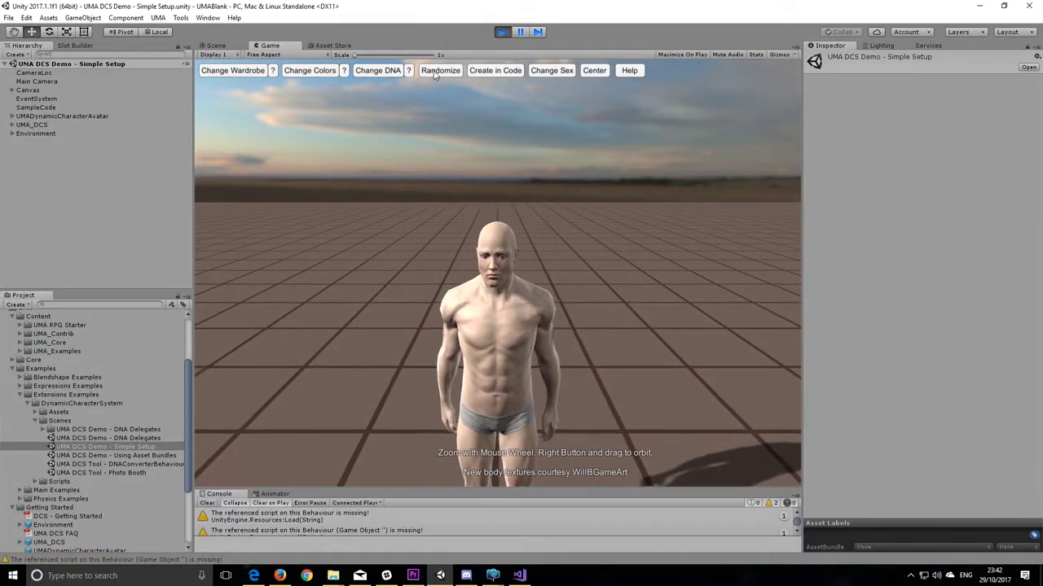
Step: Randomize the UMA character seven times, then use Change Sex to switch to the female body
{"action": "left_click", "coordinate": [437, 72]}
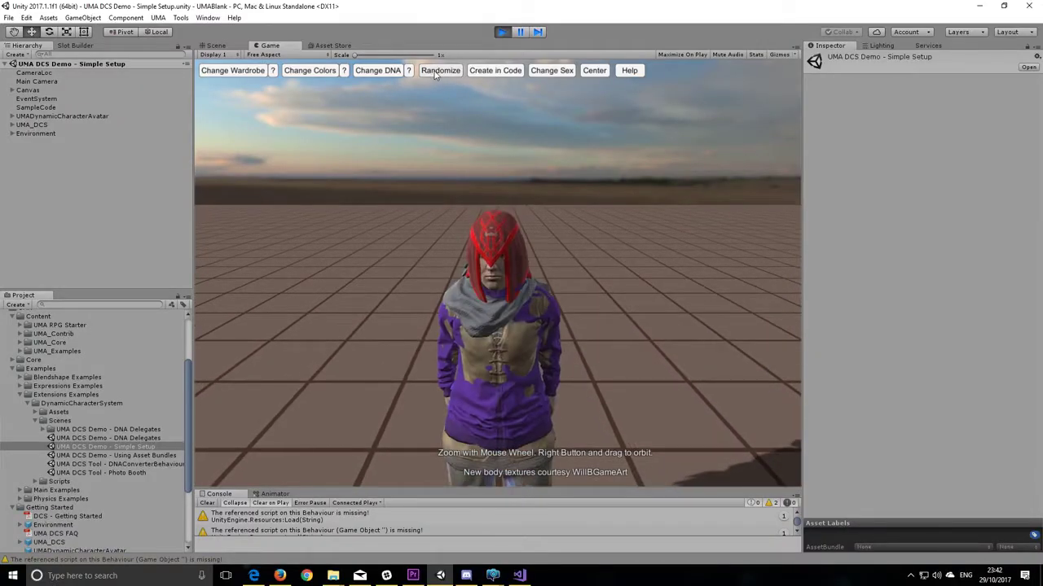
{"action": "left_click", "coordinate": [438, 72]}
{"action": "left_click", "coordinate": [438, 71]}
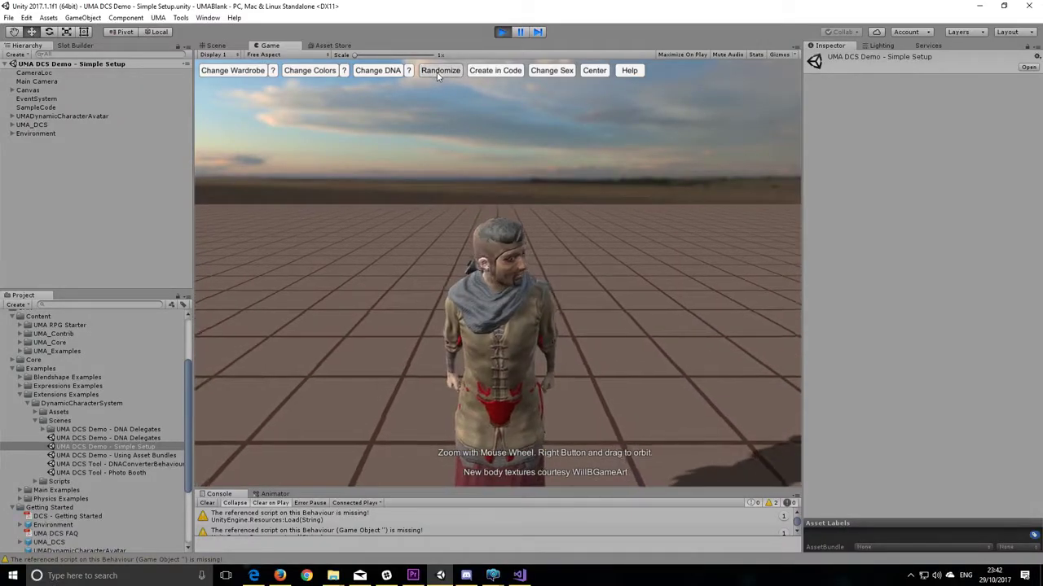
{"action": "left_click", "coordinate": [437, 73]}
{"action": "left_click", "coordinate": [437, 73]}
{"action": "left_click", "coordinate": [437, 73]}
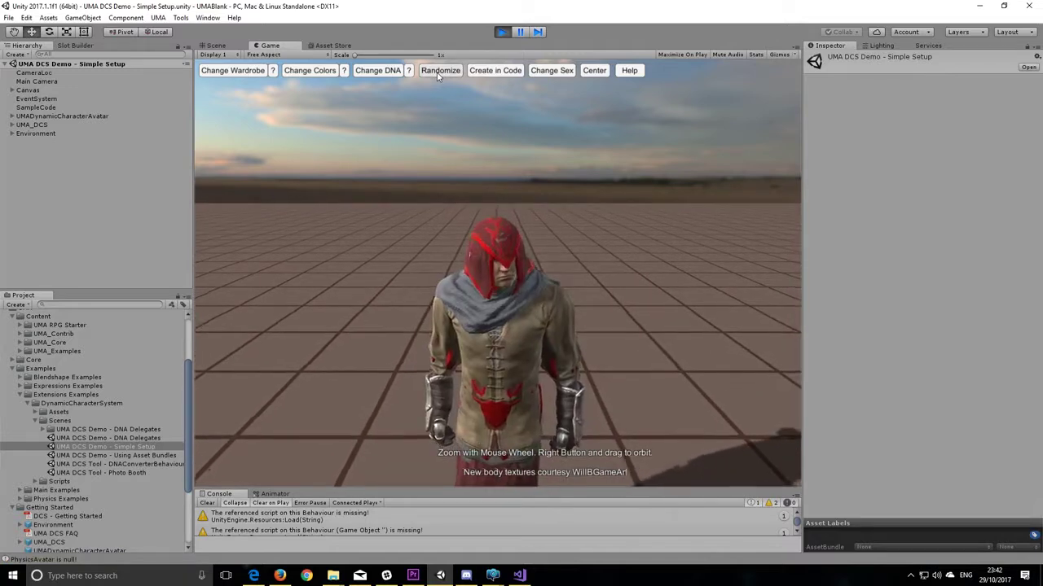
{"action": "left_click", "coordinate": [438, 74]}
{"action": "left_click", "coordinate": [551, 71]}
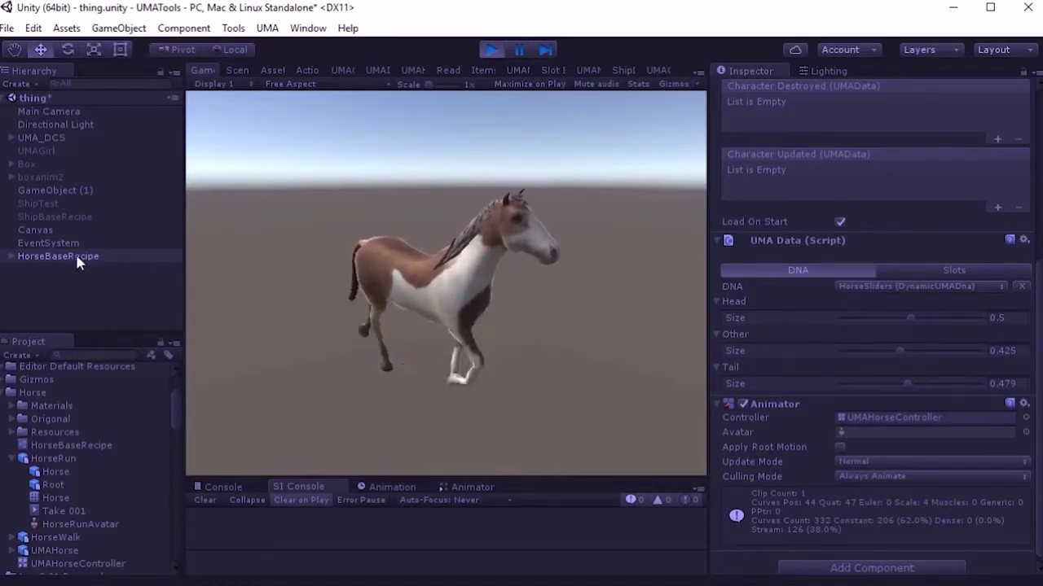
Step: Select HorseBaseRecipe and reduce the horse's Other size DNA to 0.401
{"action": "left_click", "coordinate": [11, 257]}
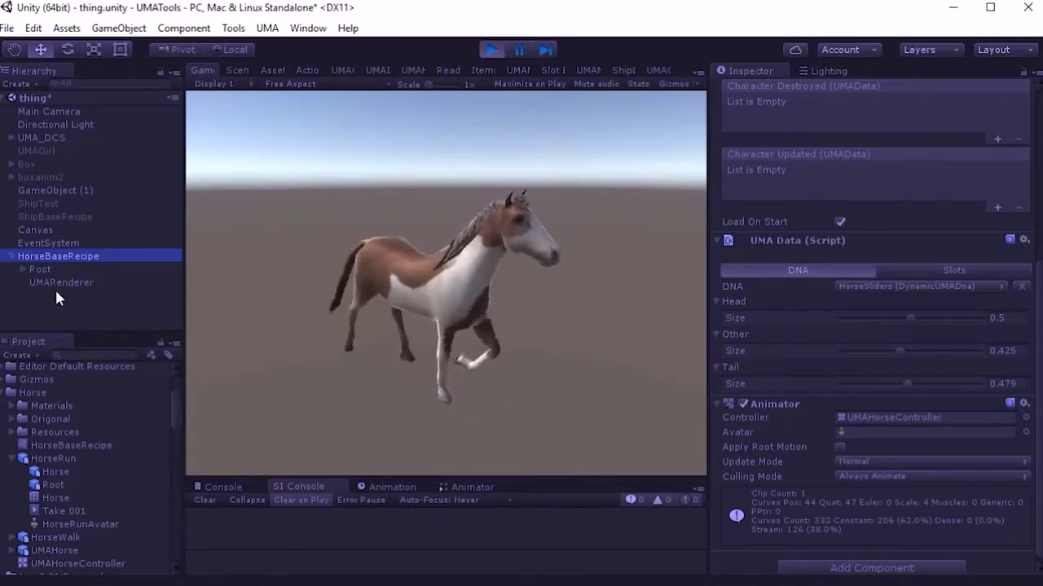
{"action": "key", "text": "Left"}
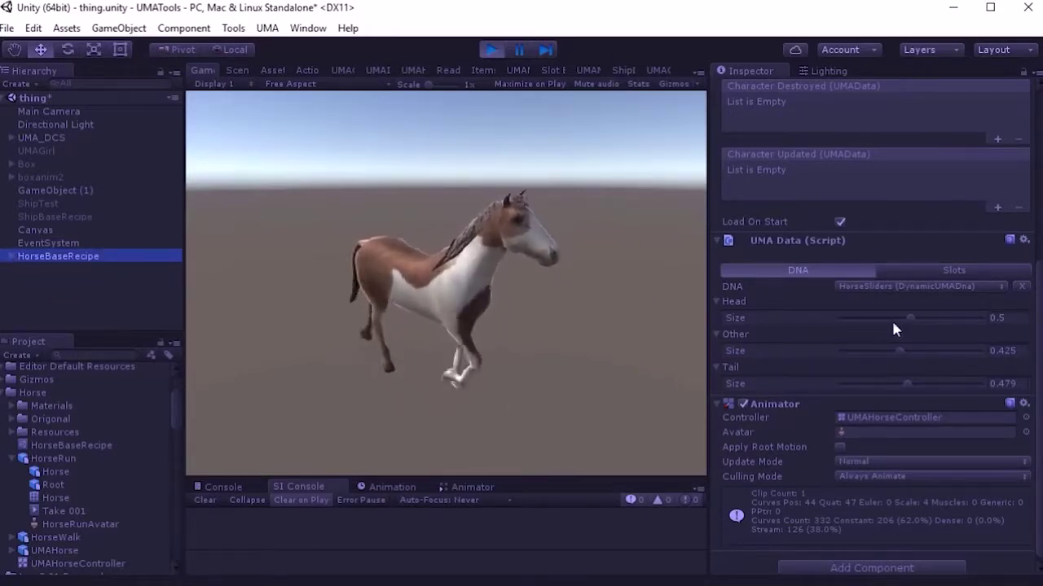
{"action": "left_click_drag", "start_coordinate": [898, 344], "coordinate": [854, 315]}
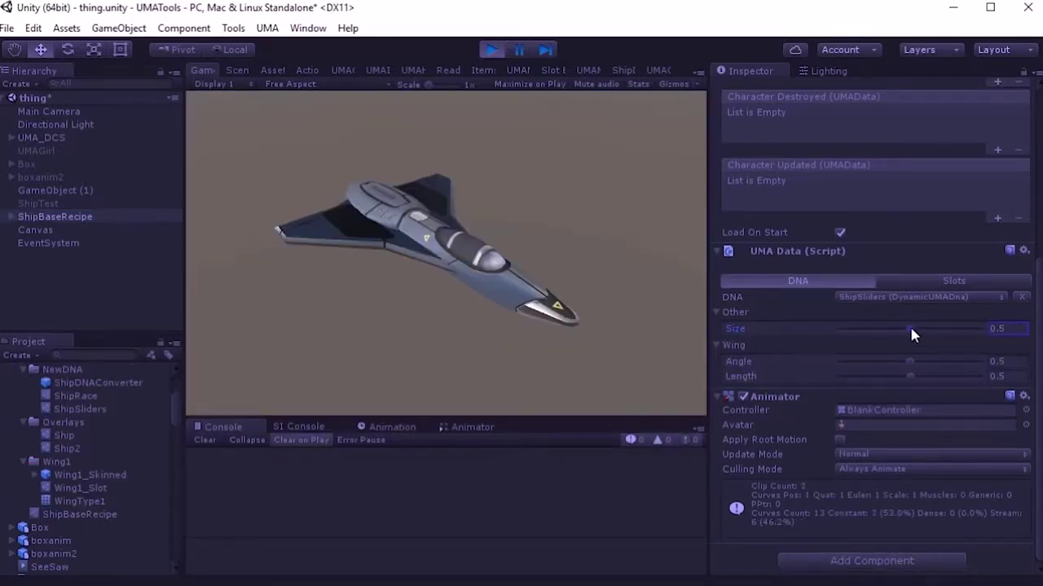
Step: Reshape the spaceship: Size 0.559, Wing Angle 0.174, Wing Length 0.87
{"action": "mouse_move", "coordinate": [909, 324]}
{"action": "left_mouse_down"}
{"action": "mouse_move", "coordinate": [941, 324]}
{"action": "mouse_move", "coordinate": [918, 324]}
{"action": "left_mouse_up"}
{"action": "left_click_drag", "start_coordinate": [911, 380], "coordinate": [865, 368]}
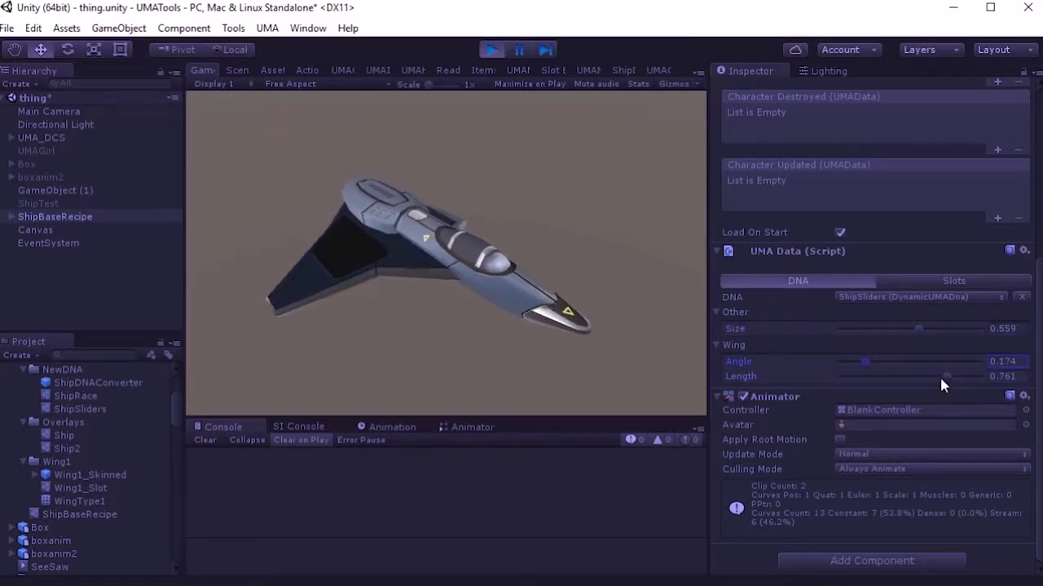
{"action": "mouse_move", "coordinate": [940, 379]}
{"action": "left_mouse_down"}
{"action": "mouse_move", "coordinate": [899, 379]}
{"action": "mouse_move", "coordinate": [962, 392]}
{"action": "mouse_move", "coordinate": [950, 378]}
{"action": "left_mouse_up"}
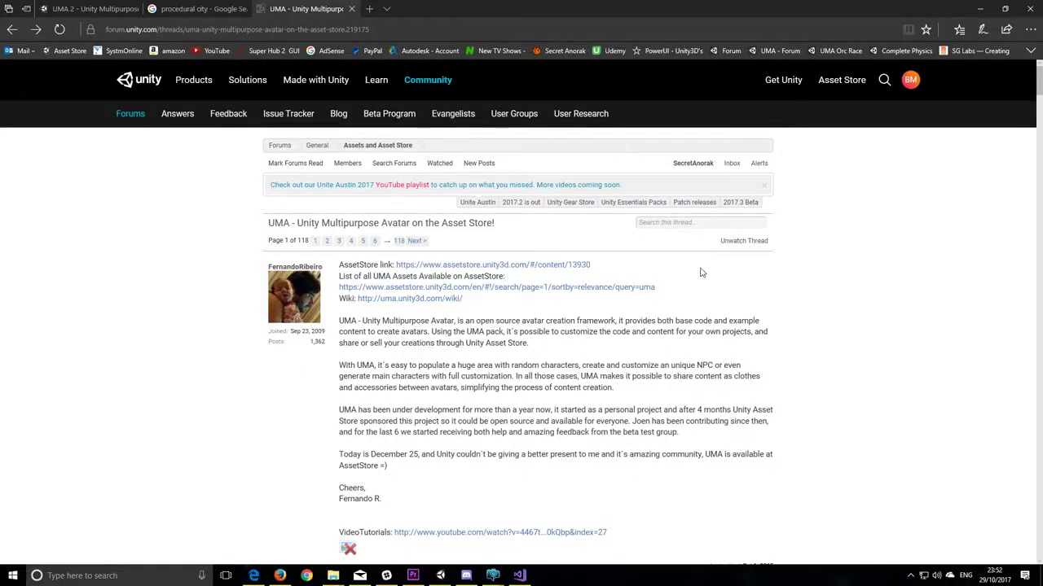
Step: Scroll the UMA thread down through post #50 to the reply box on page 1
{"action": "scroll", "coordinate": [558, 344], "scroll_direction": "down", "scroll_amount": 20}
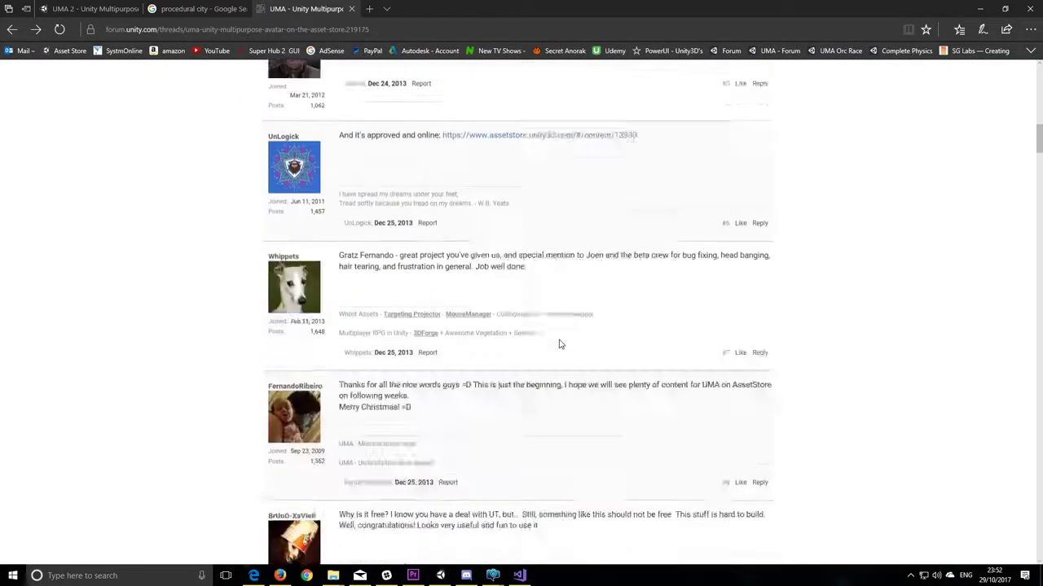
{"action": "scroll", "coordinate": [558, 344], "scroll_direction": "down", "scroll_amount": 20}
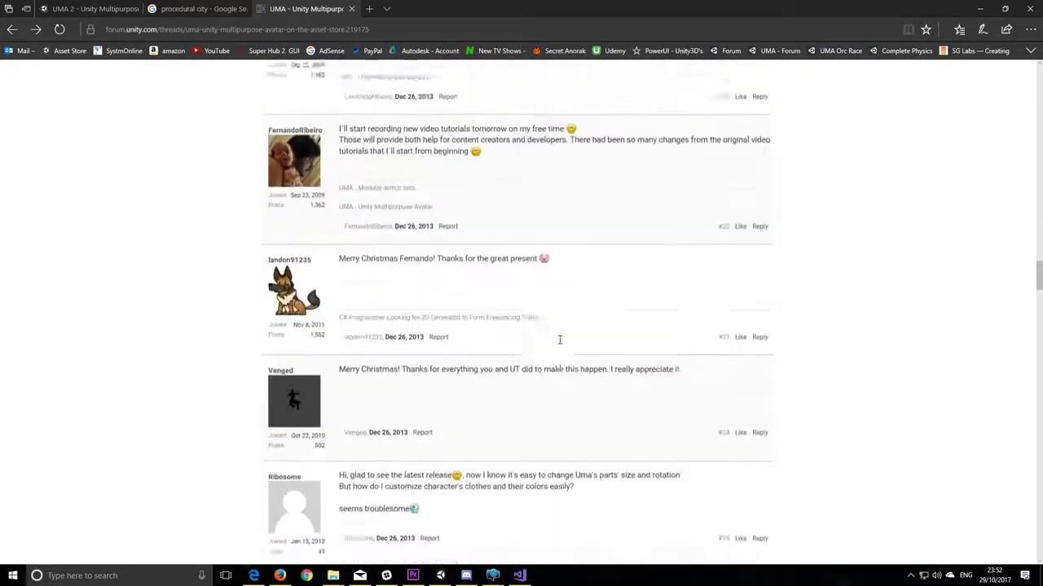
{"action": "scroll", "coordinate": [560, 339], "scroll_direction": "down", "scroll_amount": 20}
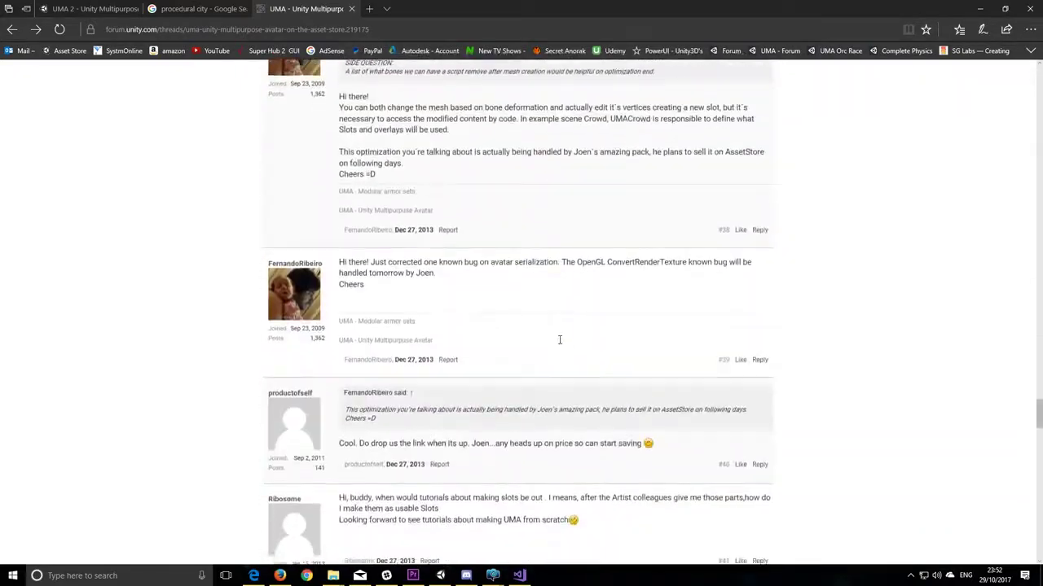
{"action": "scroll", "coordinate": [560, 339], "scroll_direction": "down", "scroll_amount": 15}
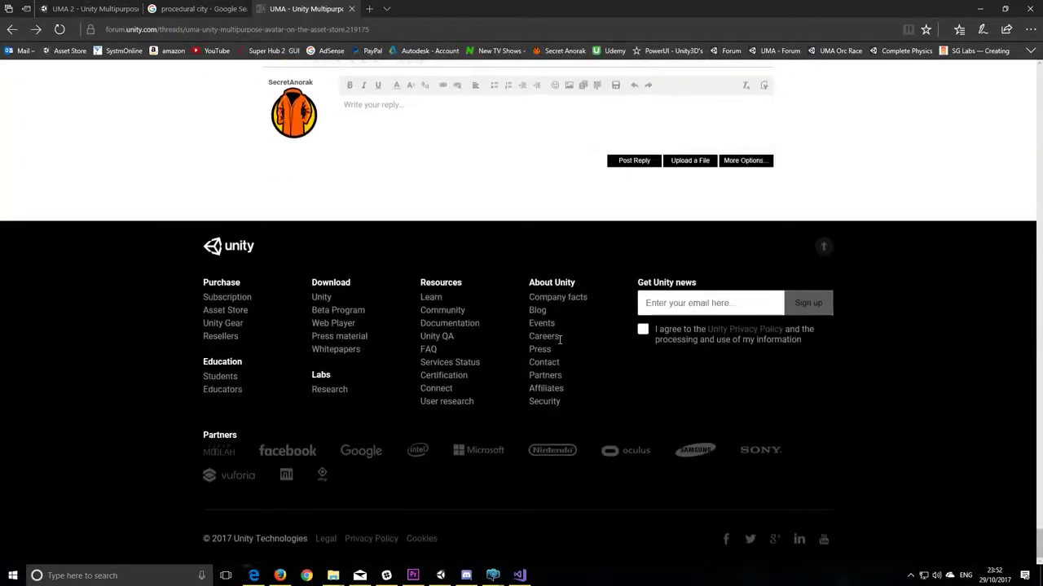
{"action": "scroll", "coordinate": [558, 344], "scroll_direction": "up", "scroll_amount": 3}
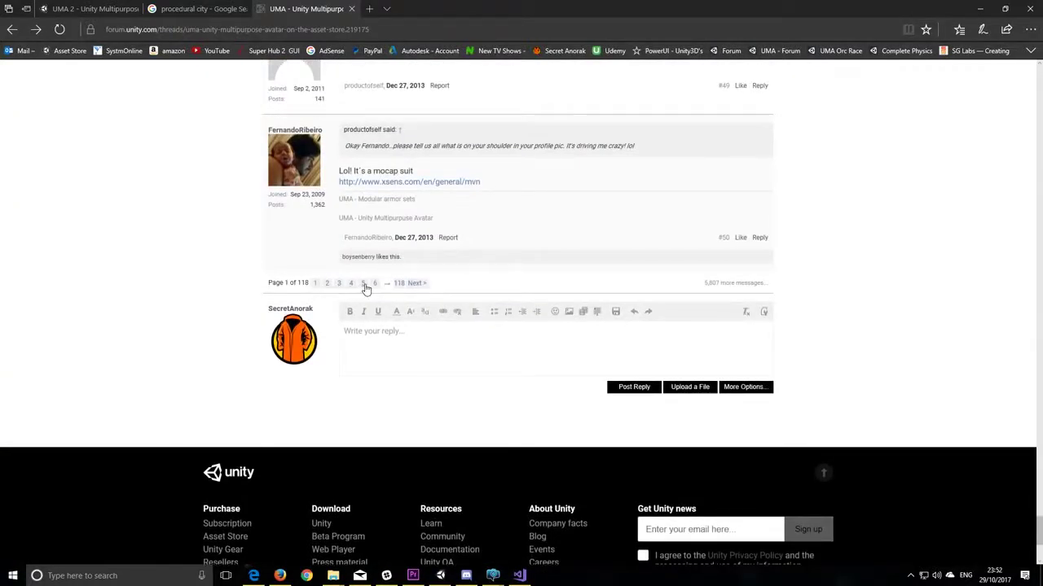